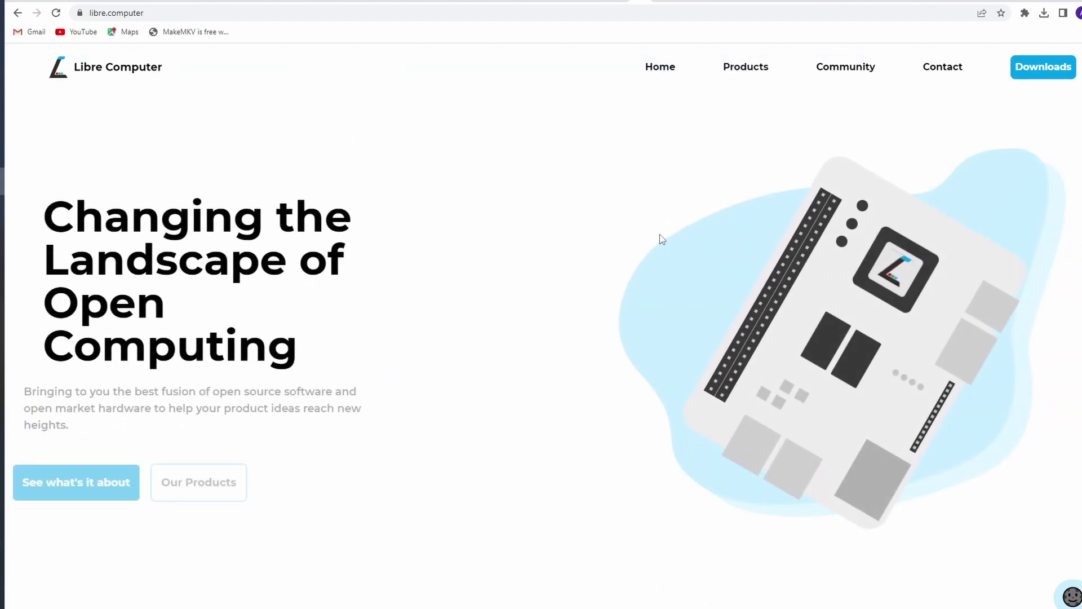
Open the AML-S905X-CC (Le Potato) page from the Products list and scroll through its overview
left_click(745, 72)
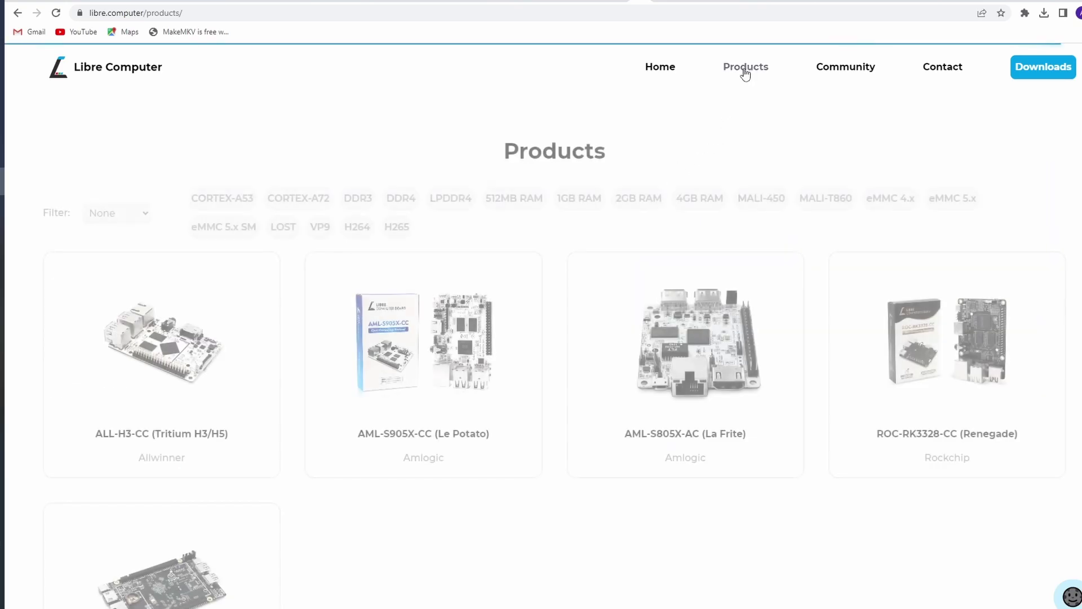
left_click(433, 353)
scroll(661, 374, "down", 2)
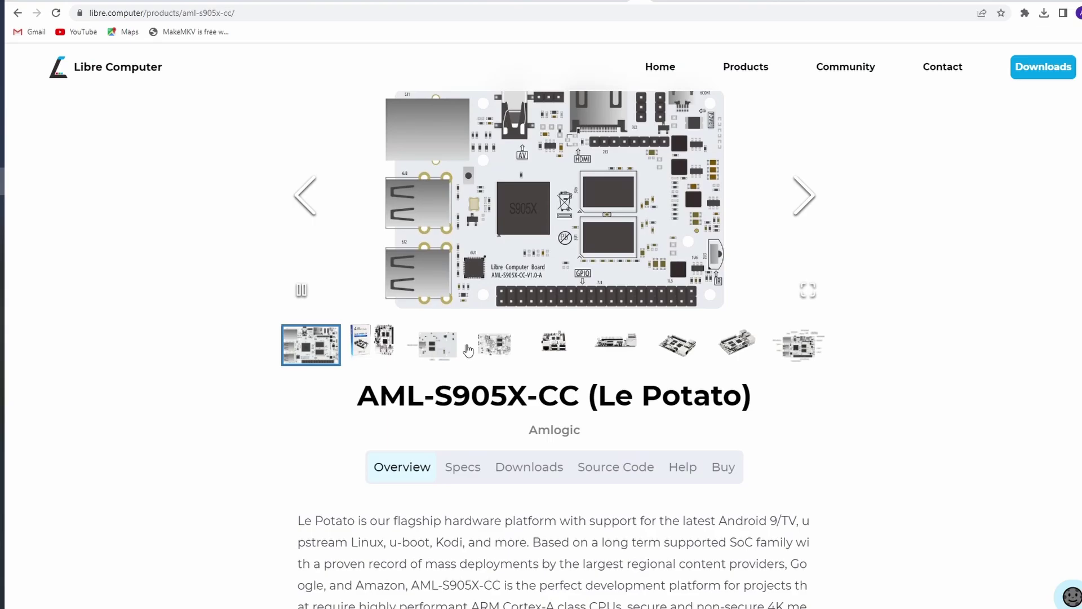
scroll(574, 412, "down", 2)
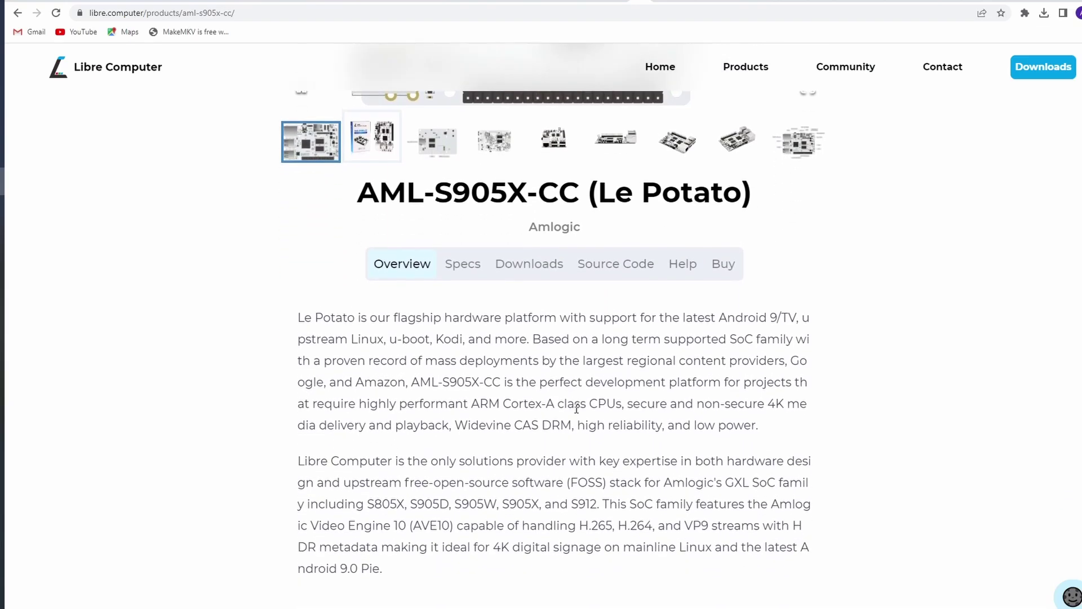
scroll(576, 412, "down", 4)
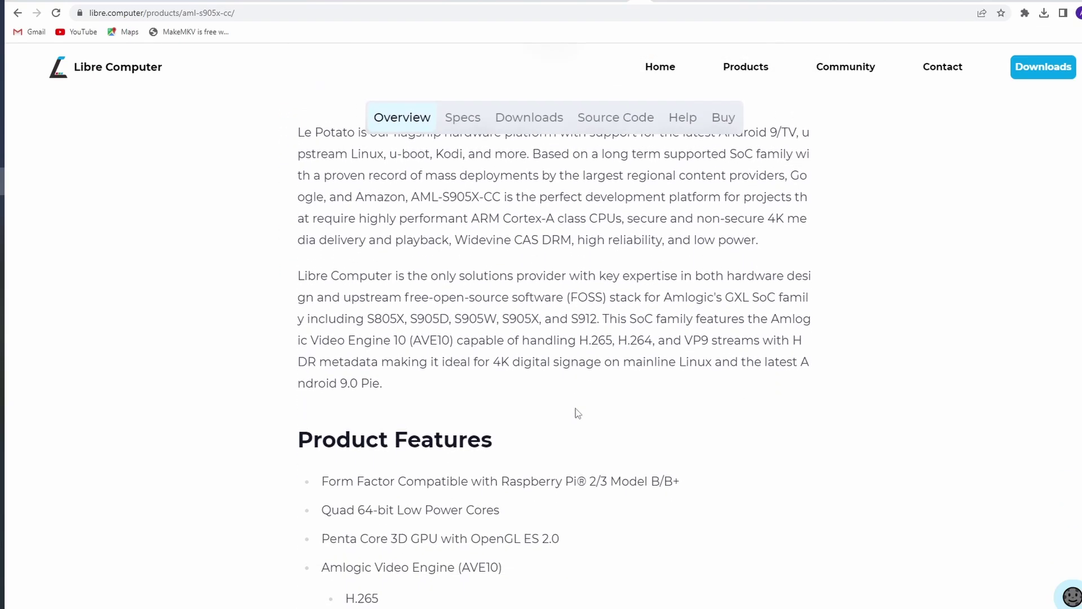
scroll(578, 413, "down", 4)
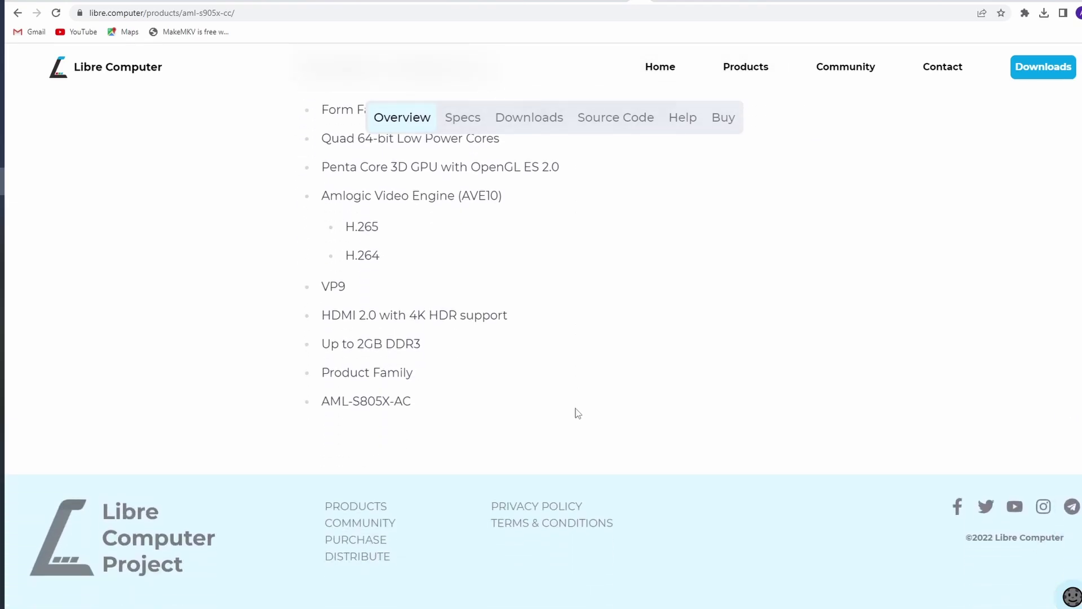
scroll(576, 413, "up", 10)
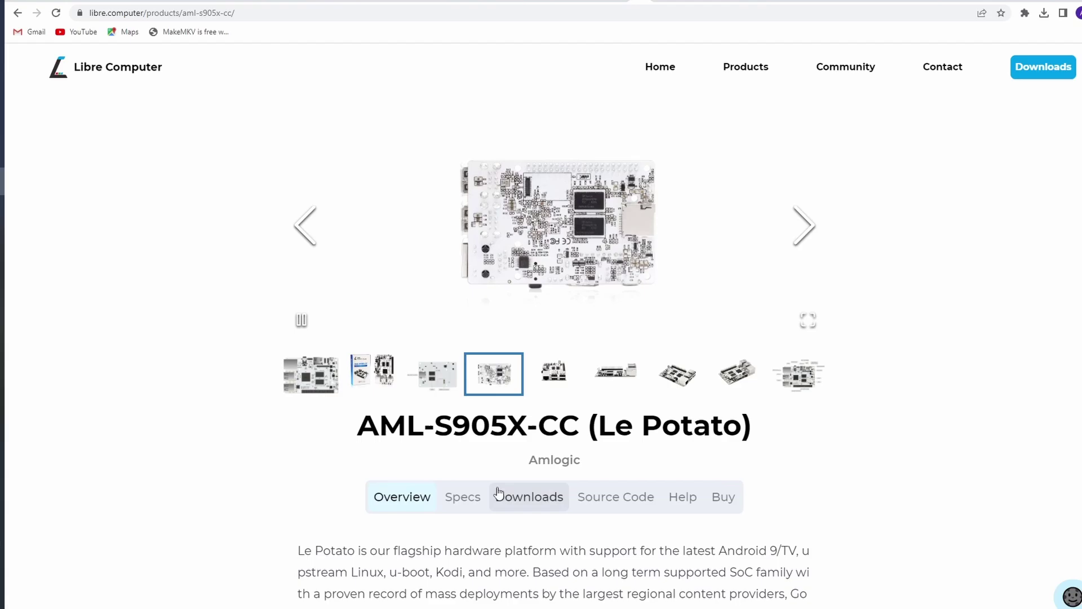
Review the Le Potato board's technical specifications
left_click(469, 503)
scroll(587, 456, "down", 6)
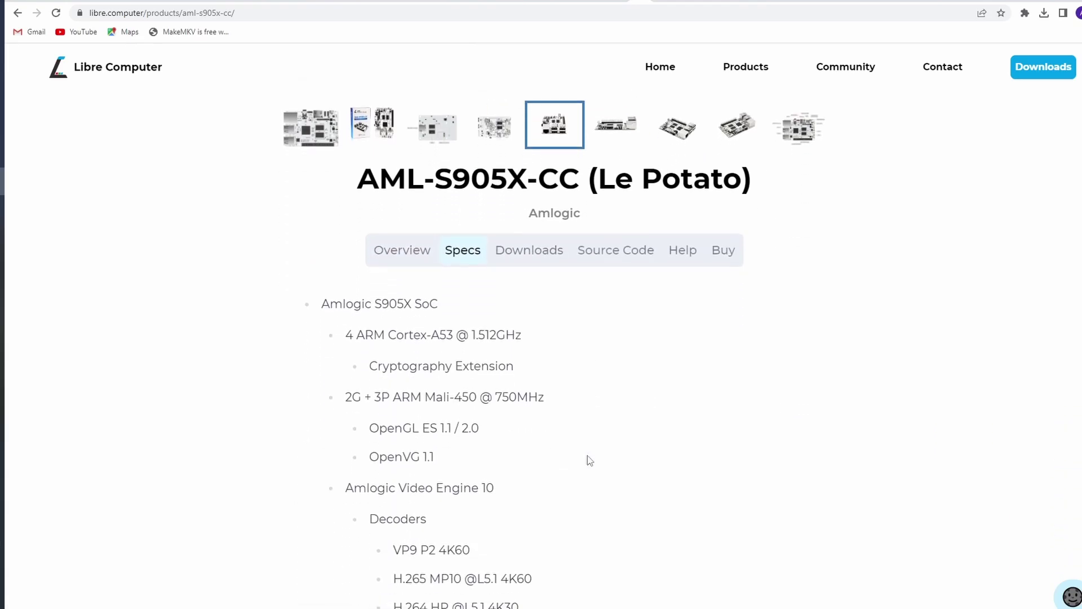
scroll(592, 462, "down", 2)
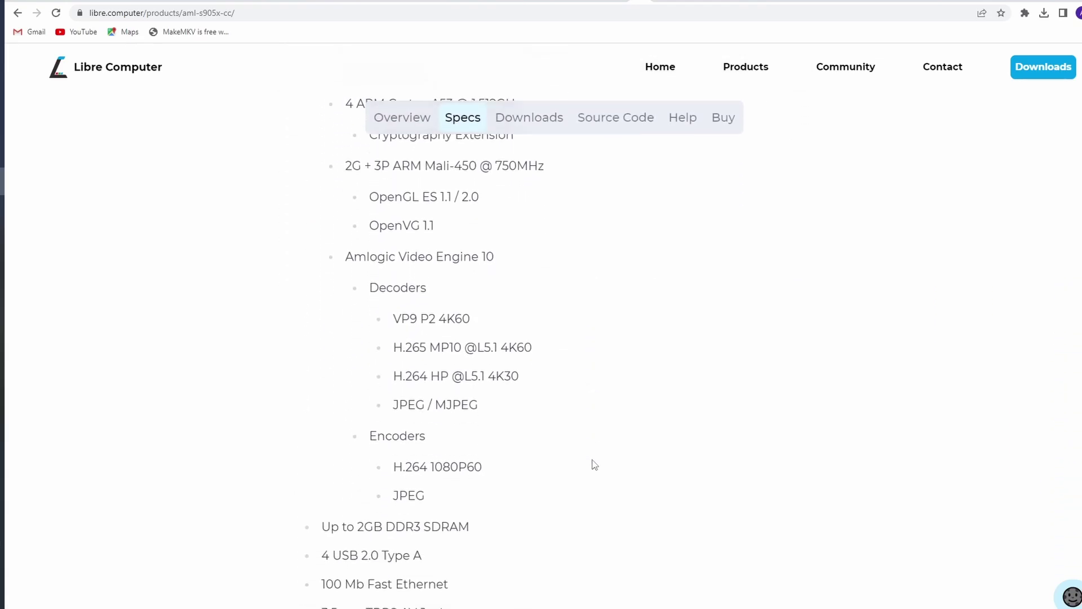
scroll(594, 465, "up", 1)
scroll(594, 465, "down", 5)
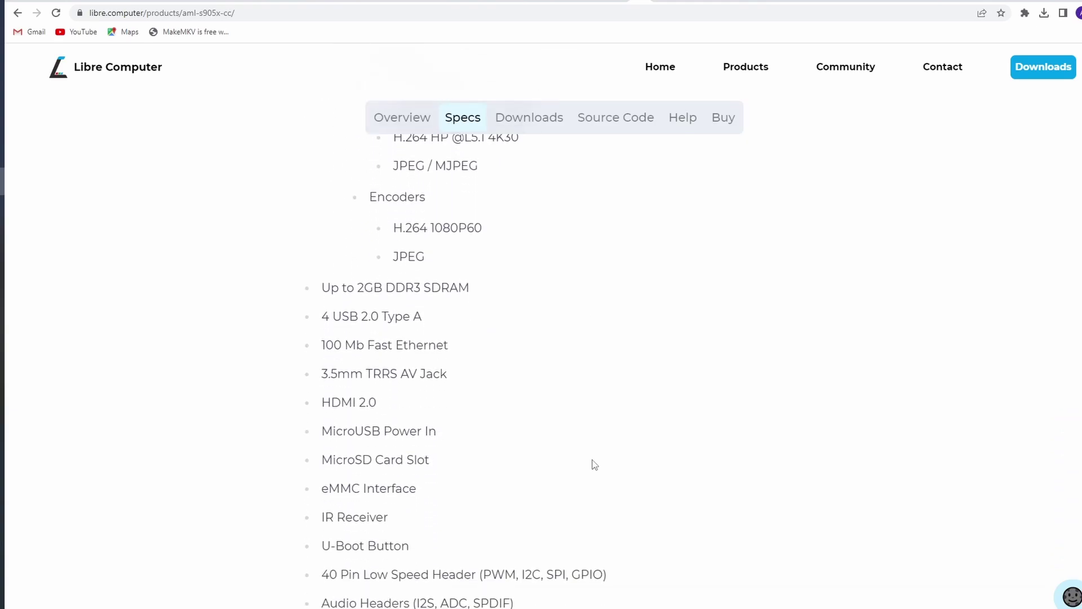
scroll(594, 465, "down", 2)
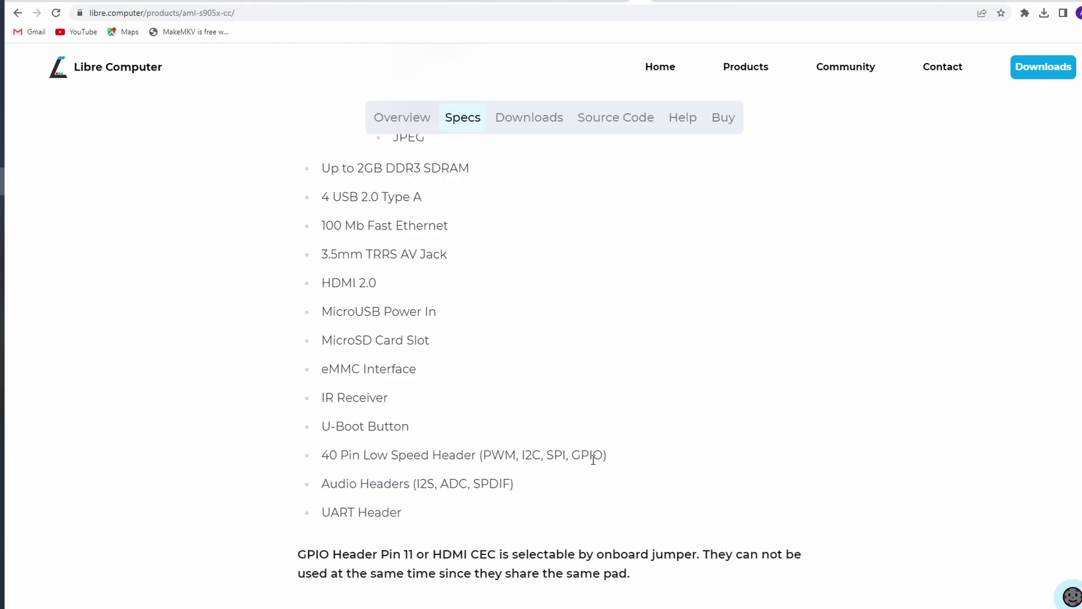
scroll(593, 460, "down", 3)
scroll(594, 460, "up", 5)
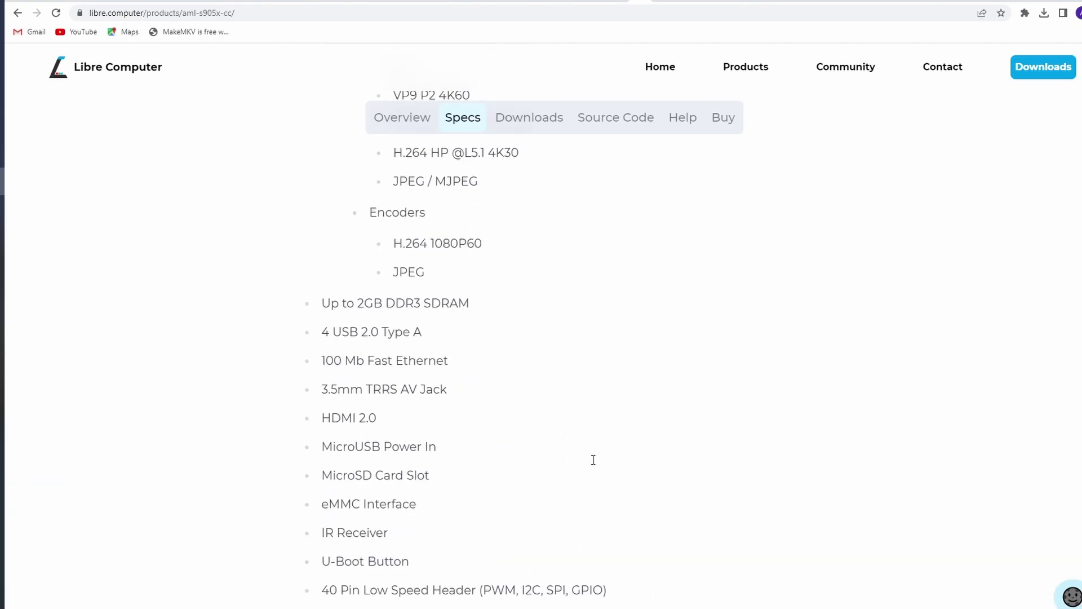
scroll(594, 460, "up", 10)
Browse the distros available for the Le Potato board
left_click(563, 393)
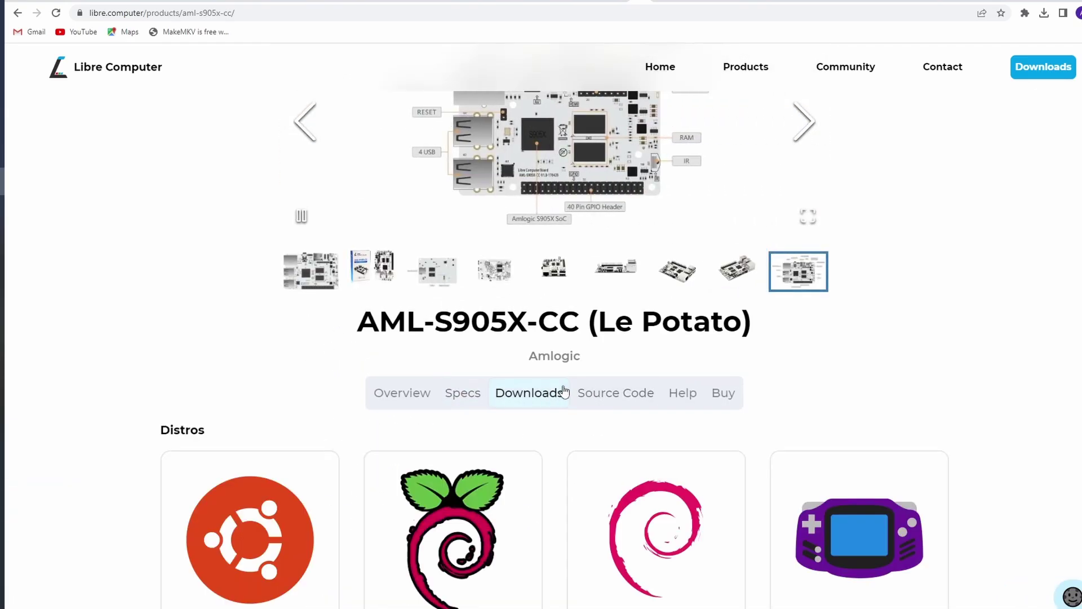
scroll(677, 383, "down", 3)
scroll(880, 389, "down", 3)
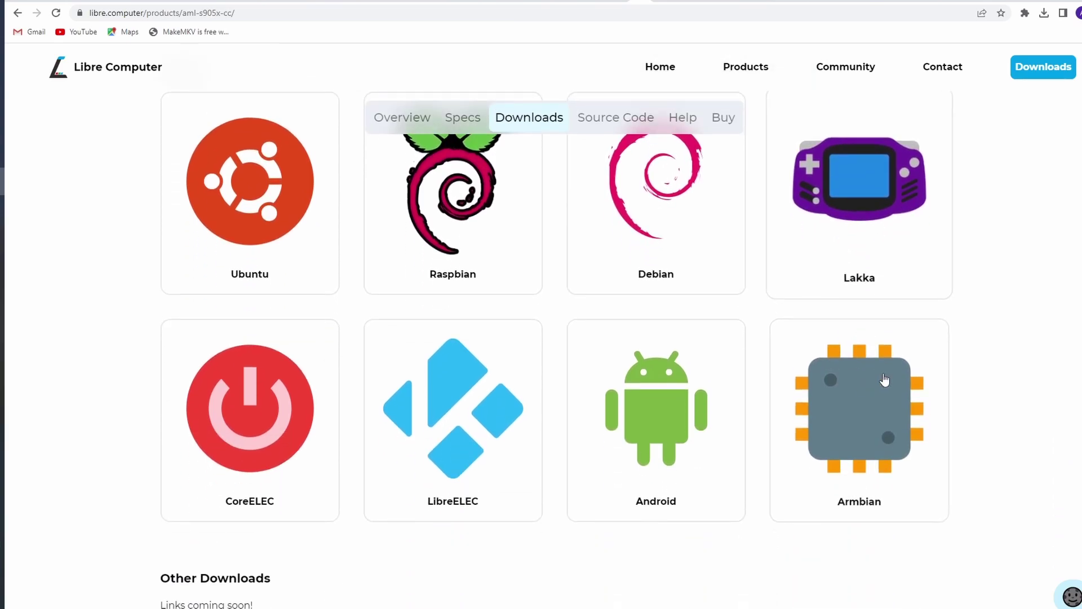
scroll(961, 374, "down", 3)
scroll(964, 376, "up", 2)
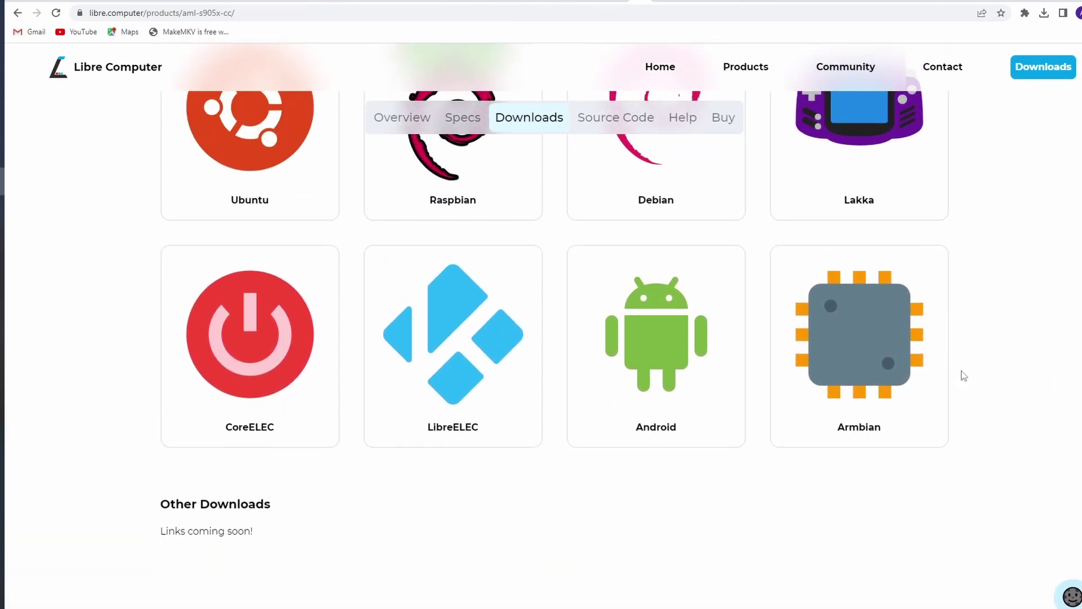
scroll(963, 375, "up", 5)
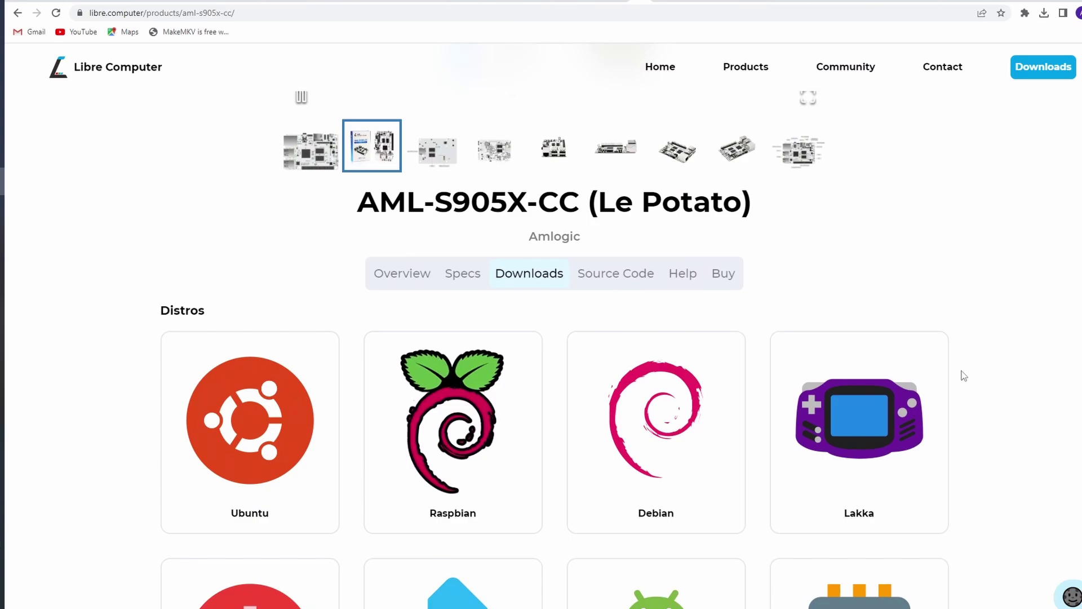
scroll(964, 375, "up", 4)
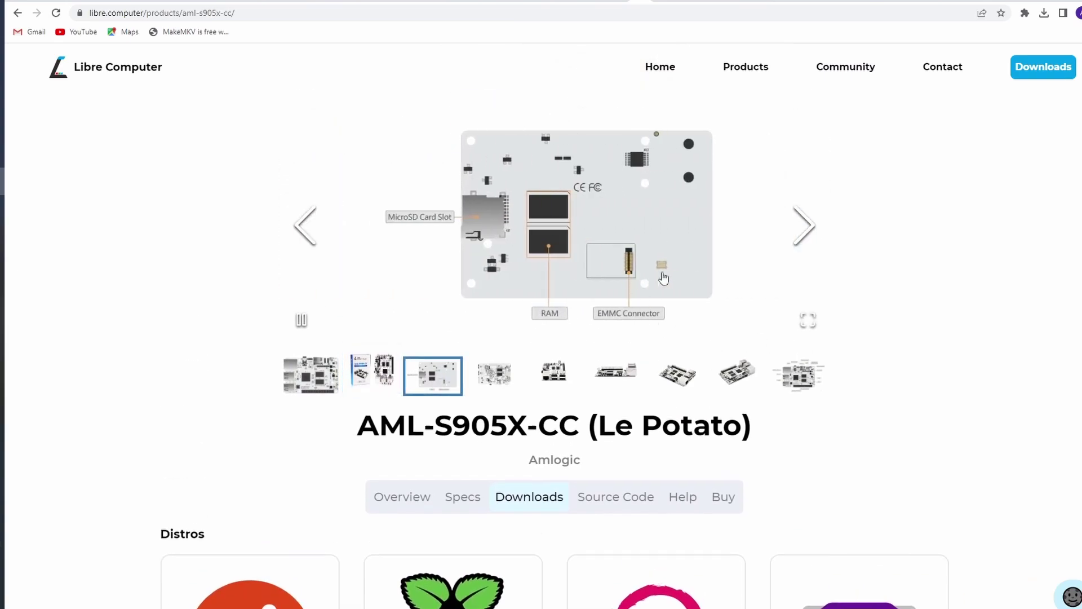
Check the source code links, then go to the dedicated aml-s905x-cc downloads page
left_click(612, 498)
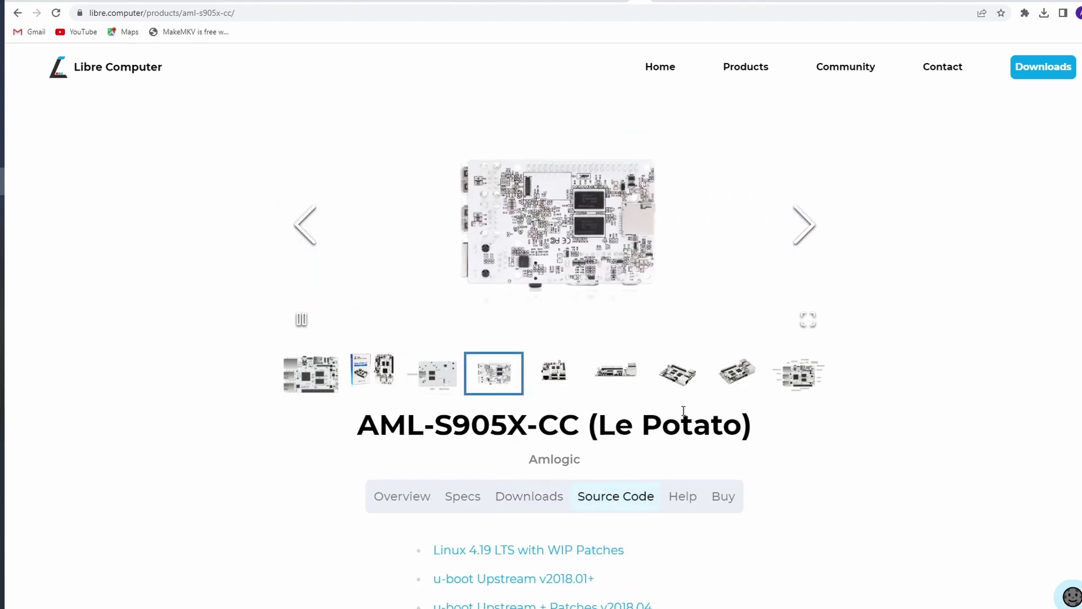
scroll(683, 410, "down", 5)
scroll(754, 415, "down", 1)
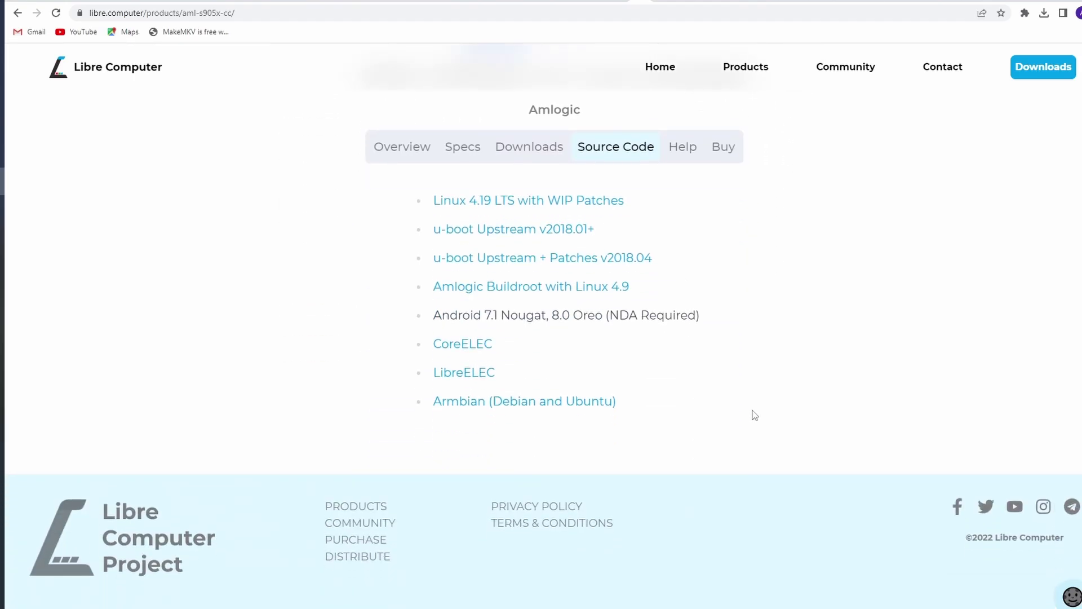
scroll(755, 416, "up", 3)
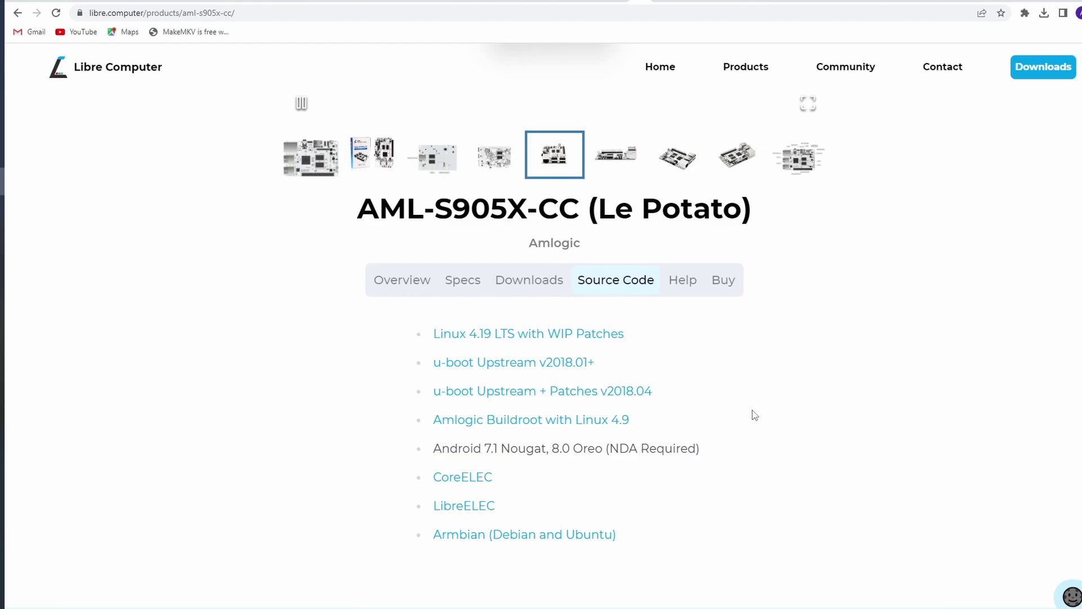
left_click(530, 280)
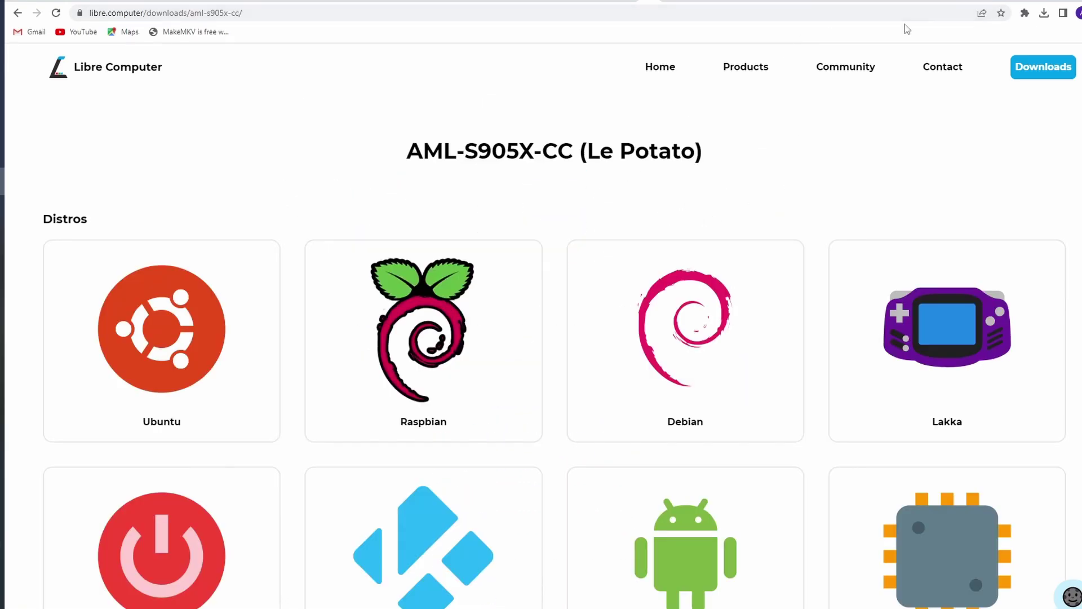
View the casaos.io home page and its curl install command
left_click(829, 3)
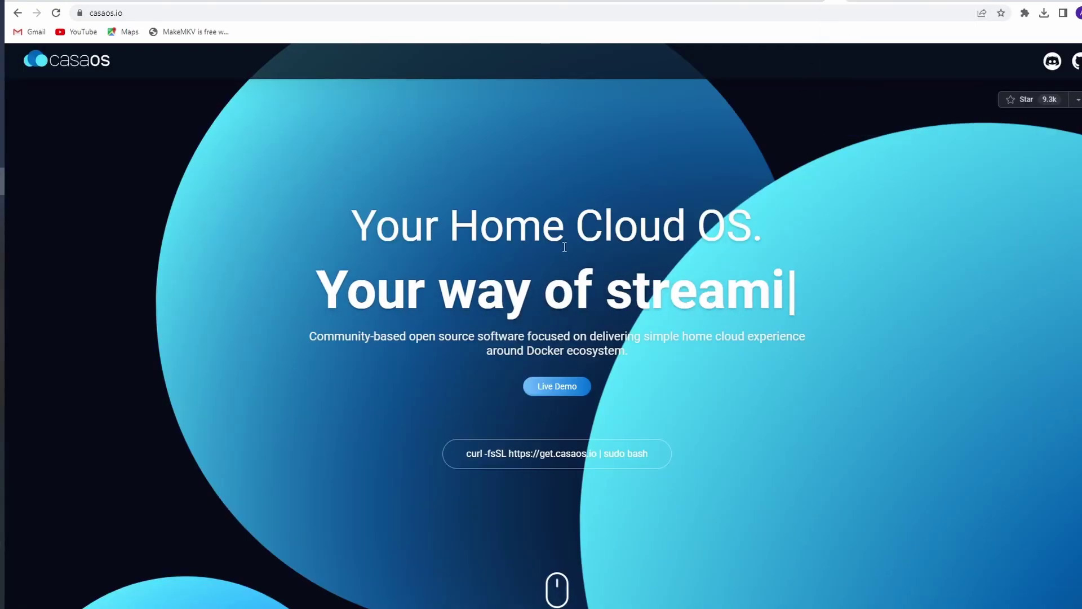
scroll(577, 255, "down", 3)
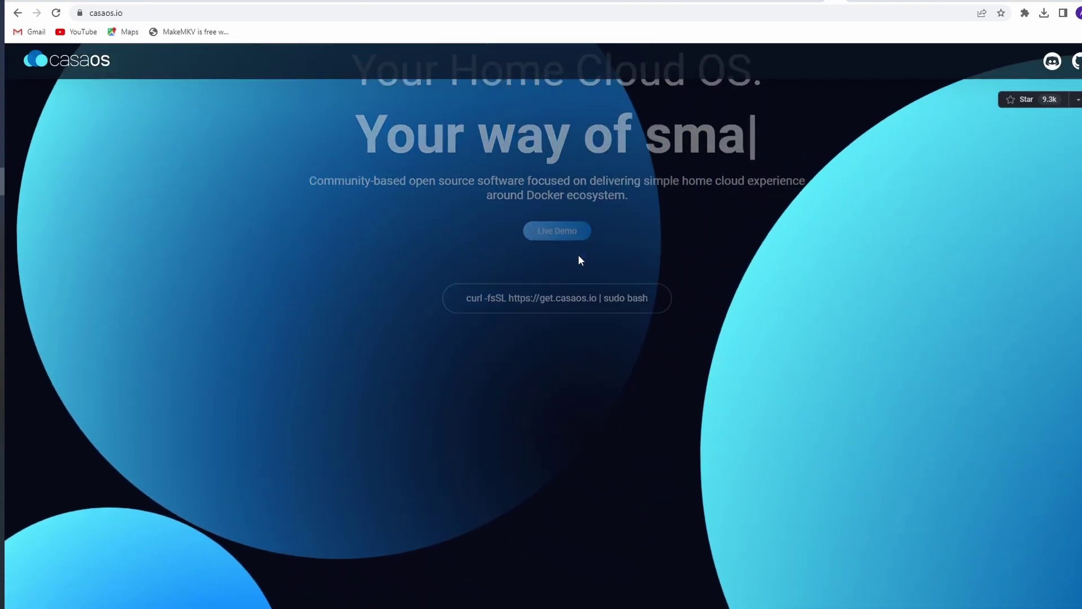
scroll(624, 276, "up", 3)
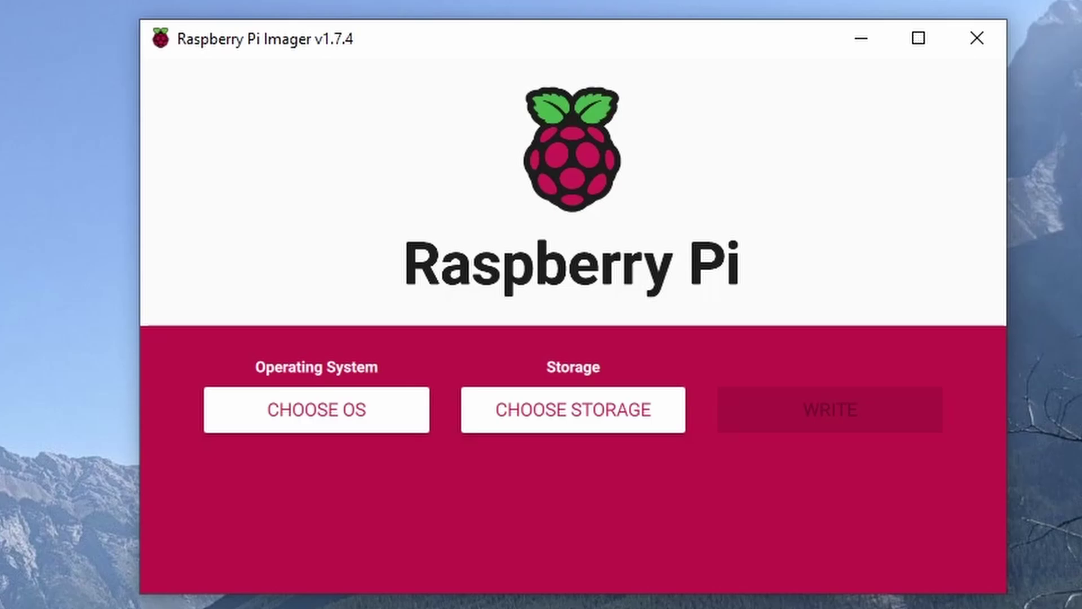
Select Raspberry Pi OS Lite (64-bit) and the 15.9 GB USB storage device
left_click(350, 427)
scroll(485, 411, "down", 5)
scroll(451, 338, "up", 5)
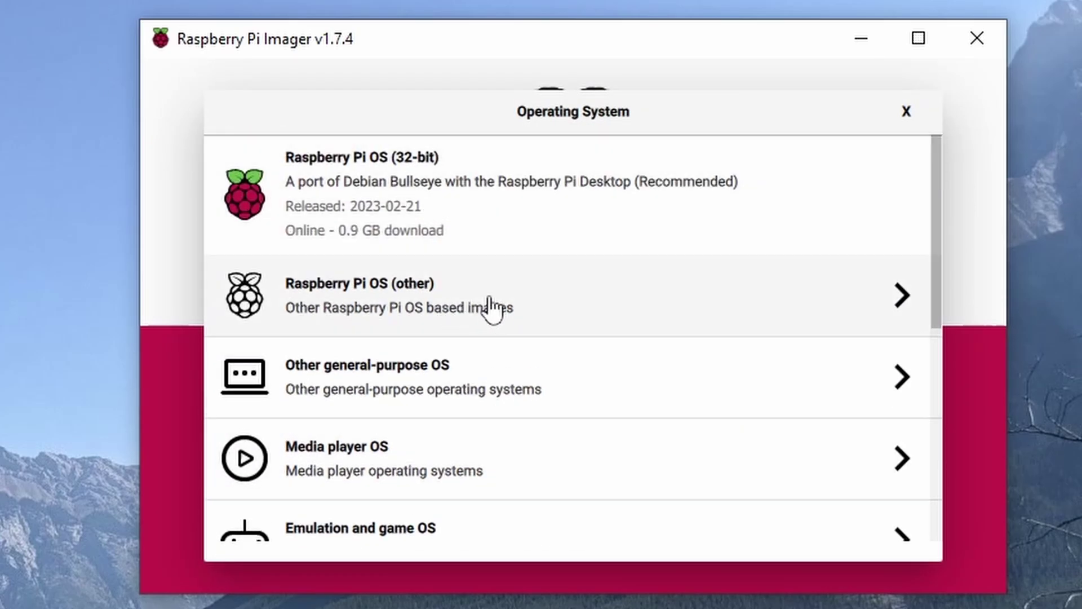
left_click(496, 307)
scroll(543, 471, "down", 3)
left_click(543, 471)
left_click(714, 433)
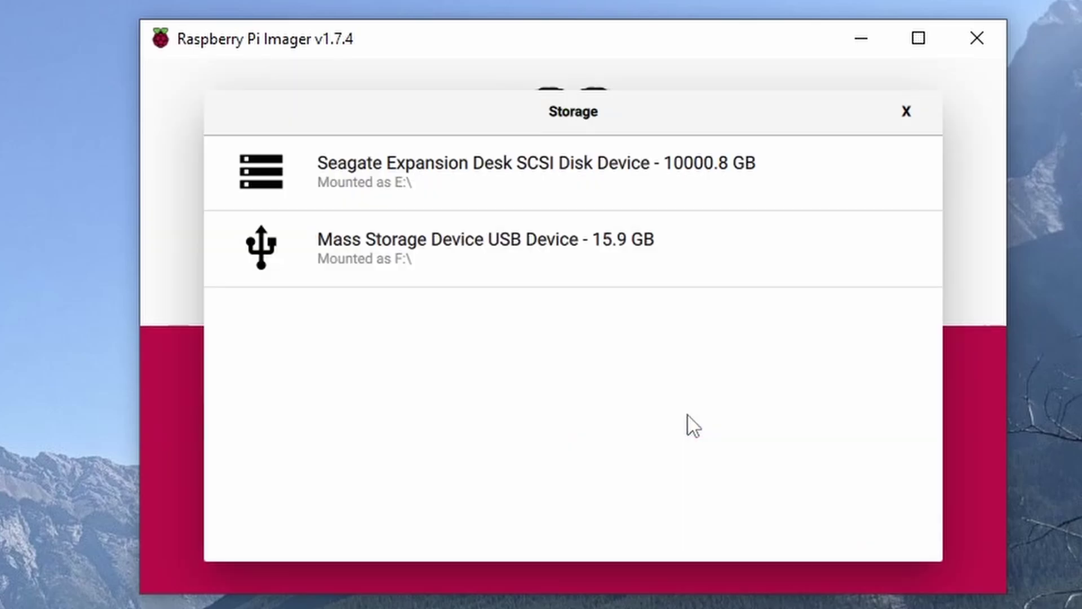
left_click(727, 242)
In advanced options, set the hostname, a new user password, and clear the stored Wi-Fi password
left_click(901, 522)
left_click(558, 246)
scroll(620, 259, "down", 5)
left_click(665, 265)
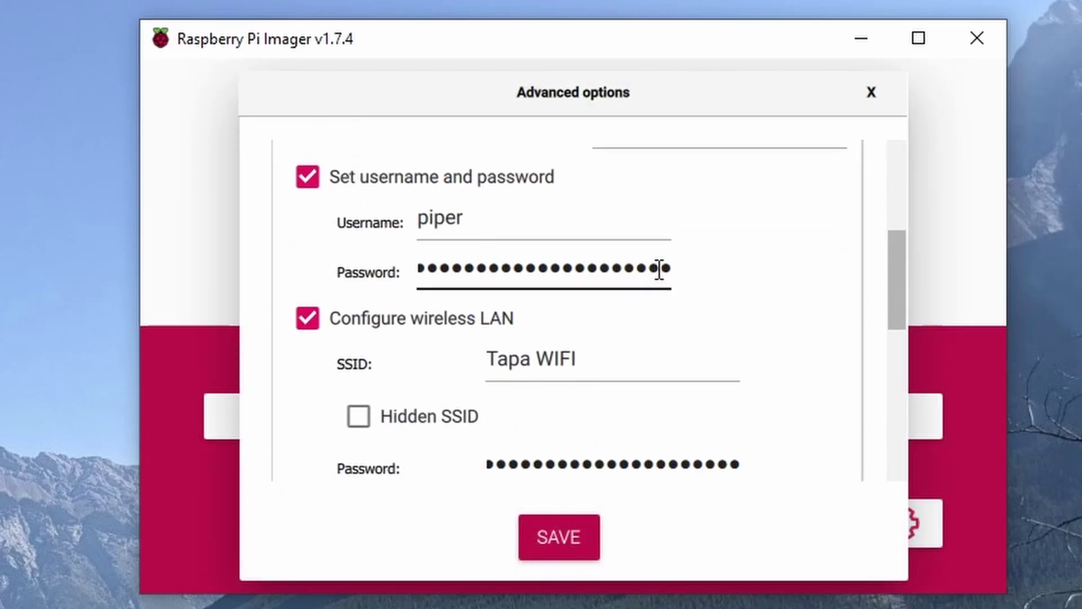
key("ctrl+a")
key("BackSpace")
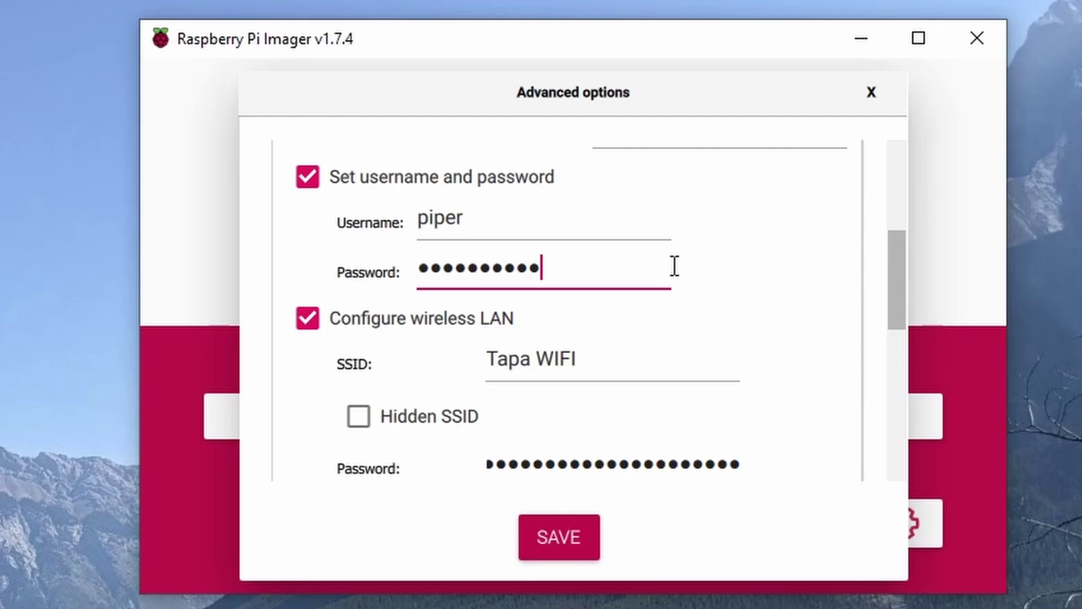
left_click(743, 460)
key("ctrl+a")
key("BackSpace")
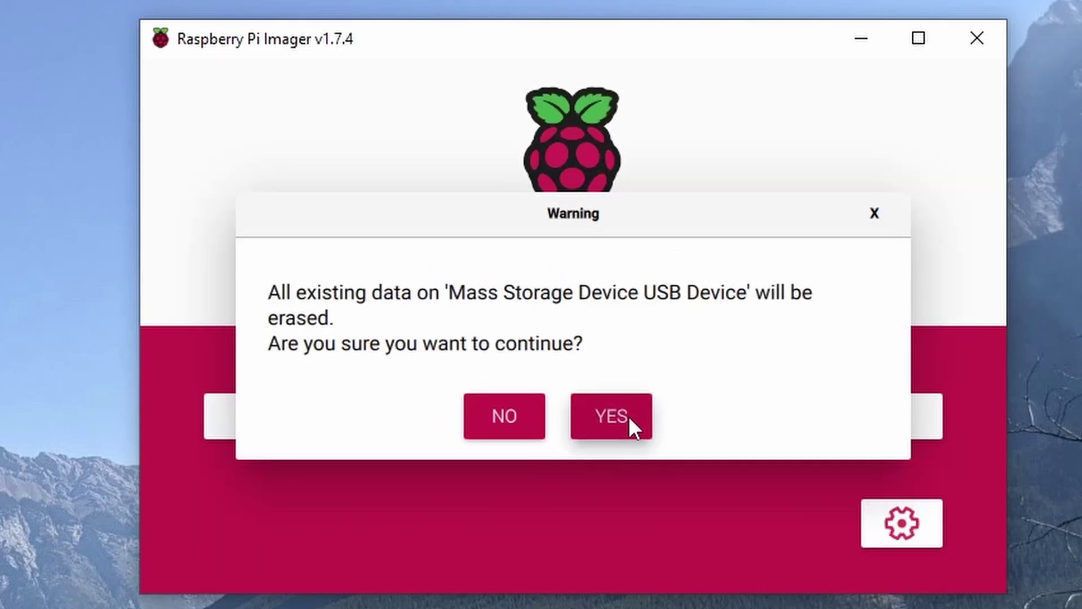
Write the image to the card and dismiss the Windows format-disk prompt
left_click(628, 416)
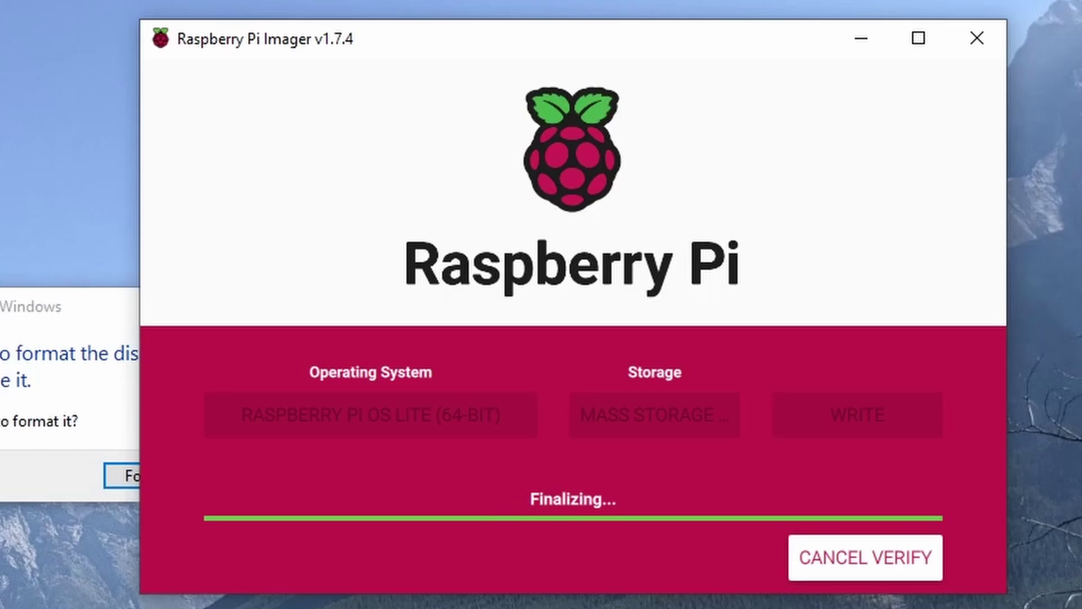
left_click(65, 380)
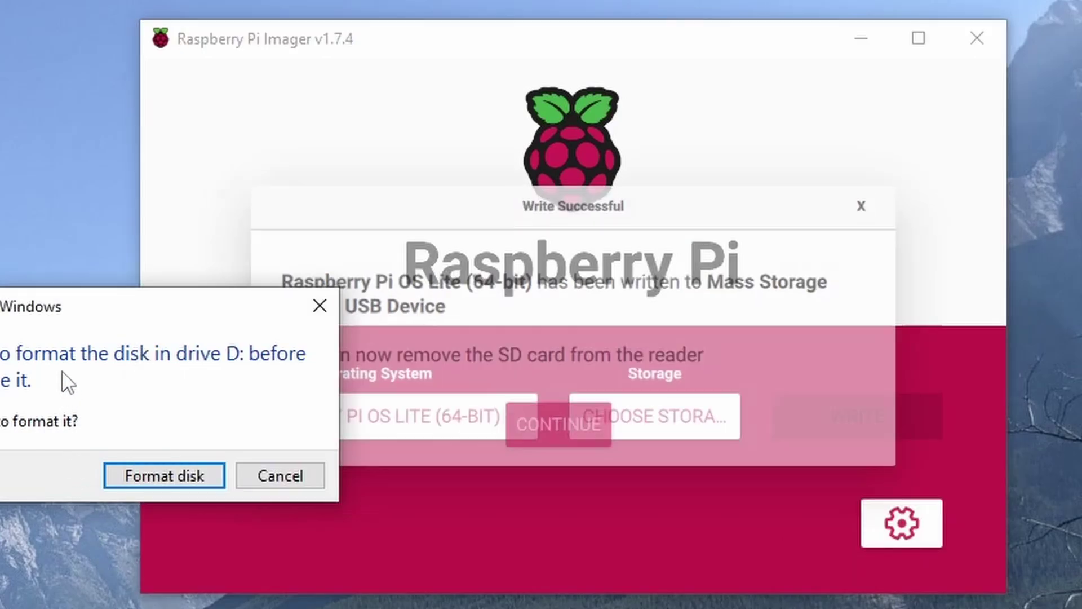
left_click(281, 472)
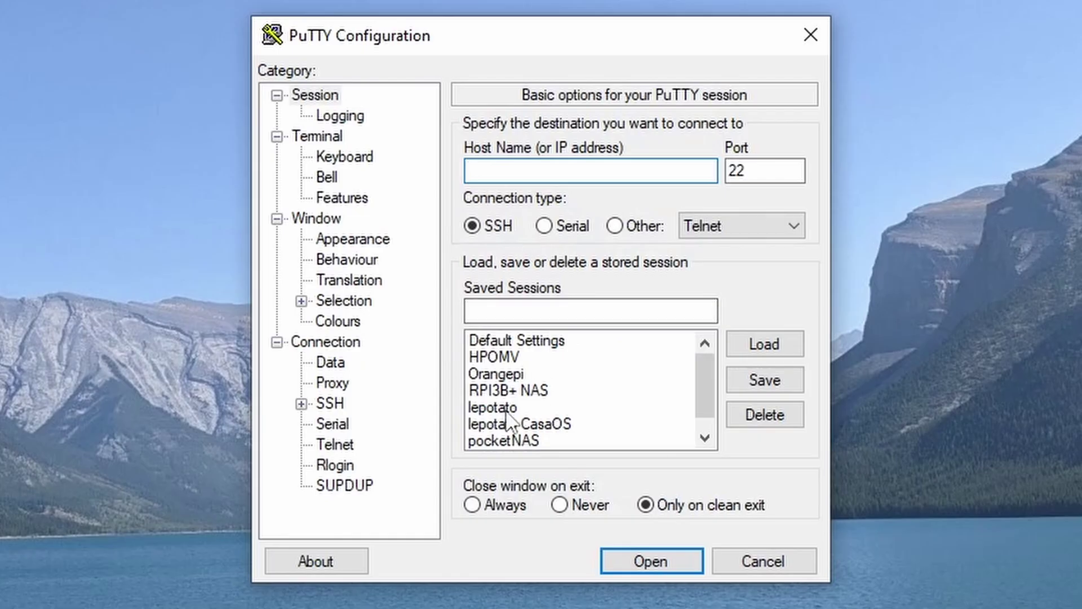
SSH into the board at its 192 address in PuTTY and accept the host key
type("192.168.50.61")
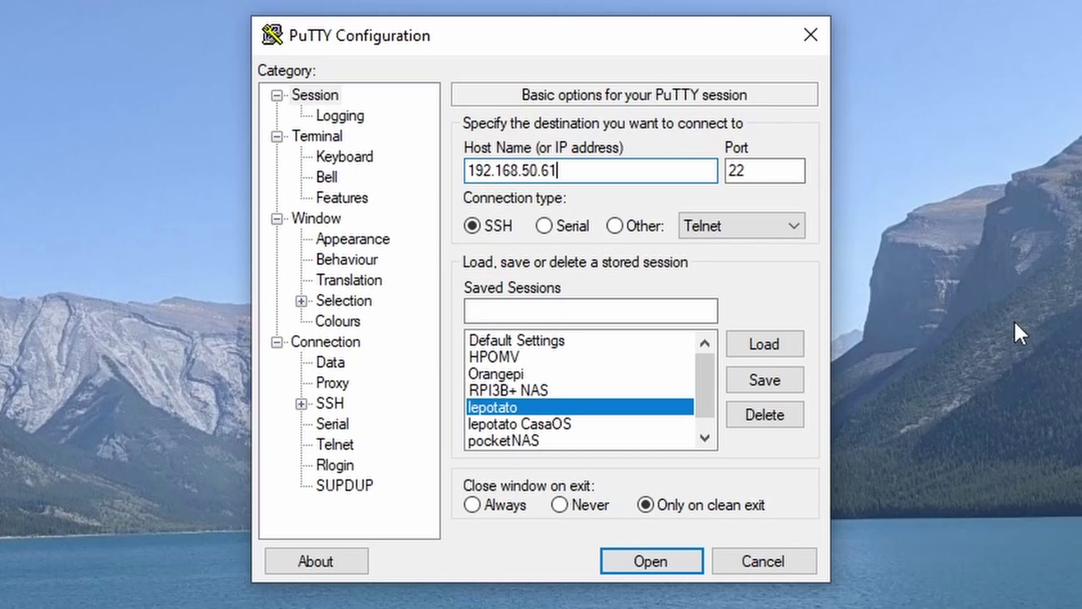
key("Return")
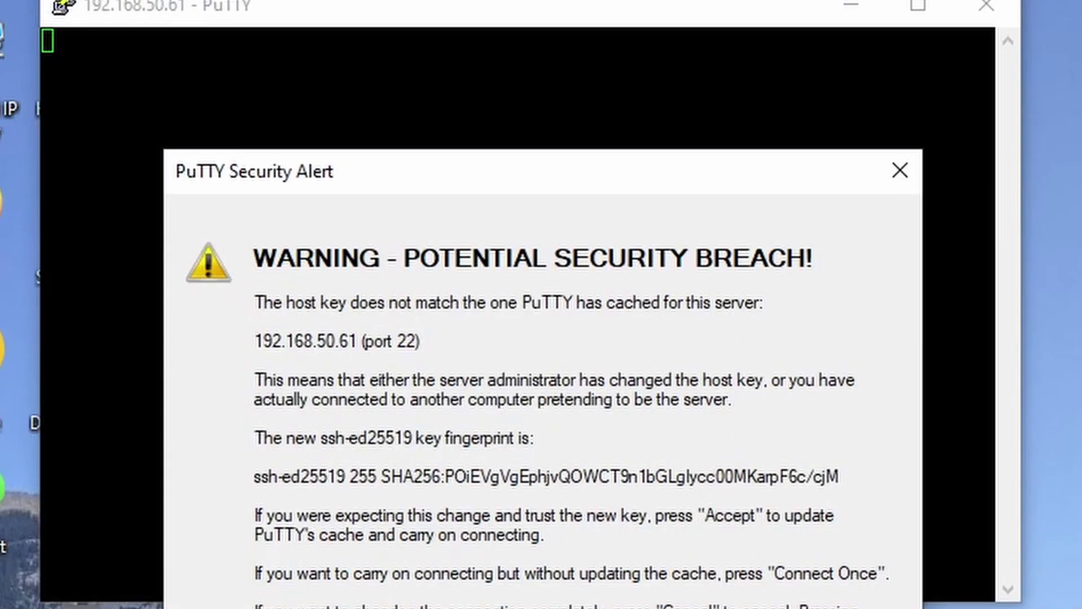
key("Return")
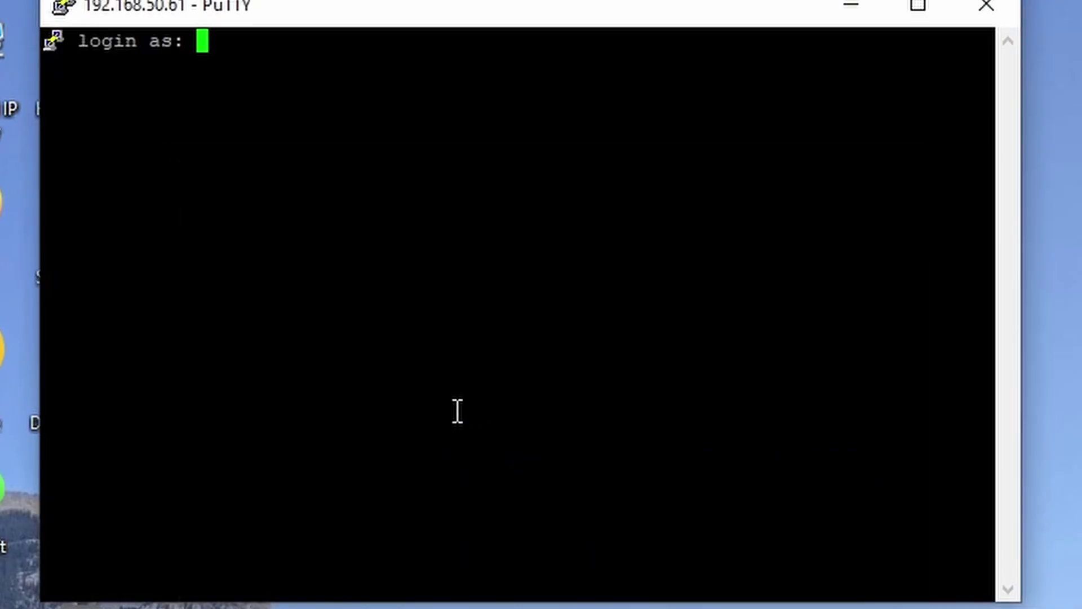
Log in and run 'sudo apt update && sudo apt upgrade -y'
type("piper")
key("Return")
key("Return")
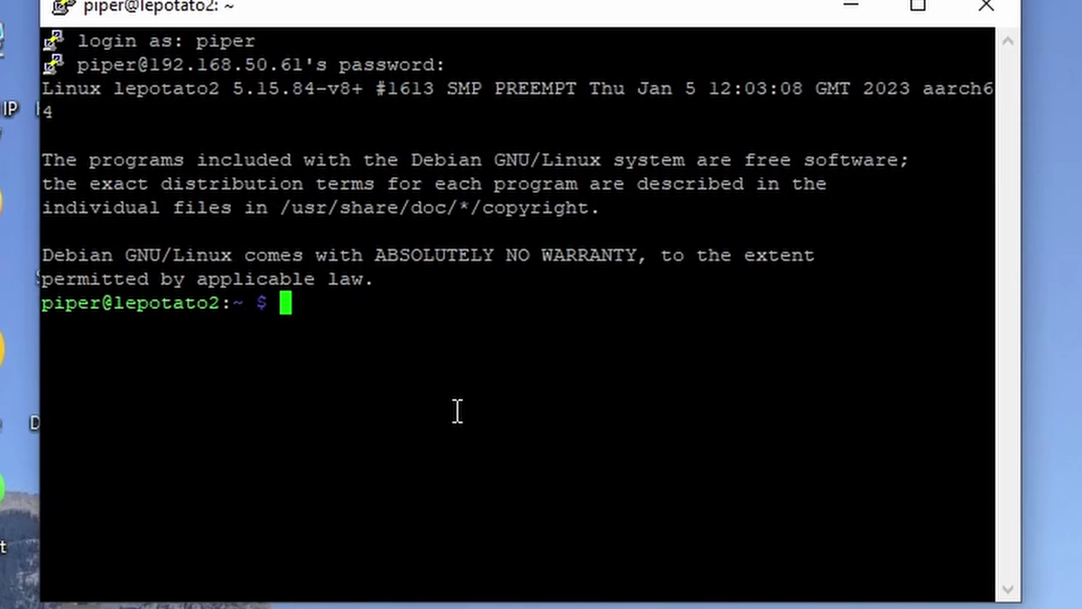
type("sudo apt update")
key("BackSpace")
key("BackSpace")
type("te && sudo apt upgrade")
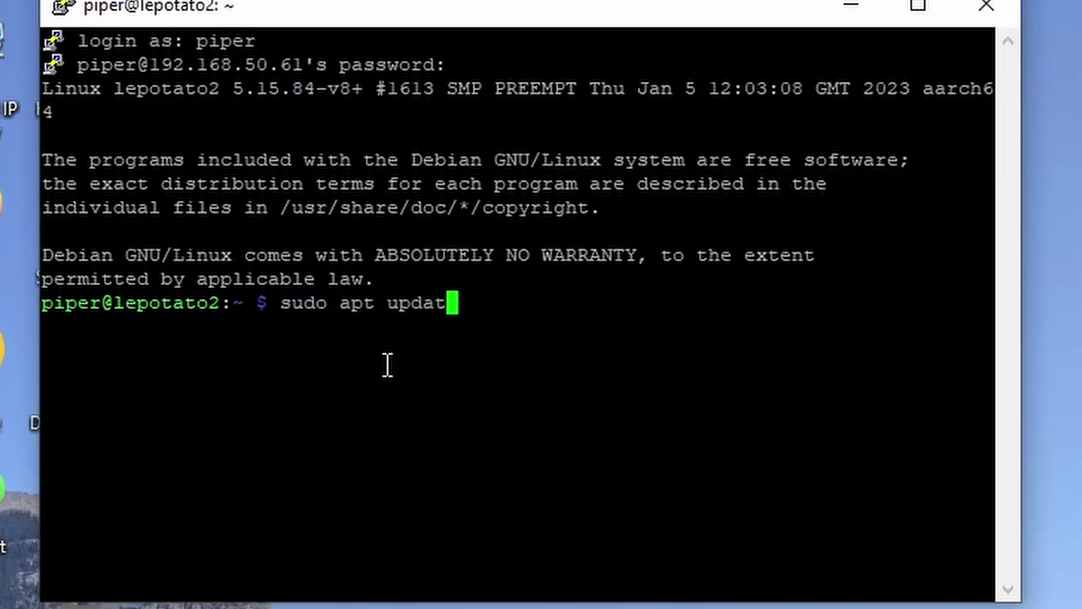
type(" -y")
key("Return")
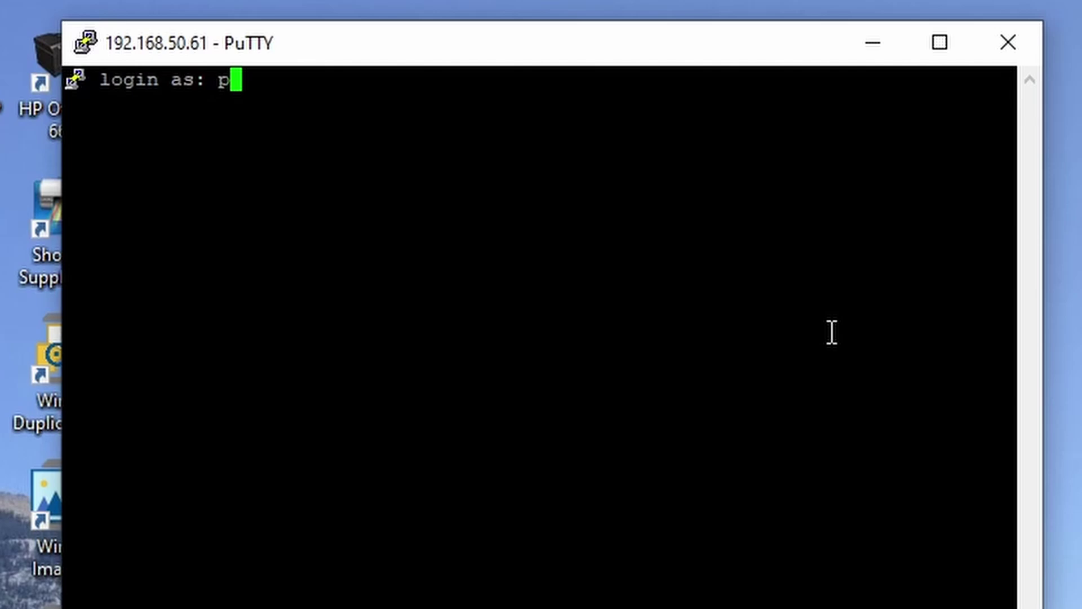
Log back in to lepotato2 with the account name and password
type("iper")
key("Return")
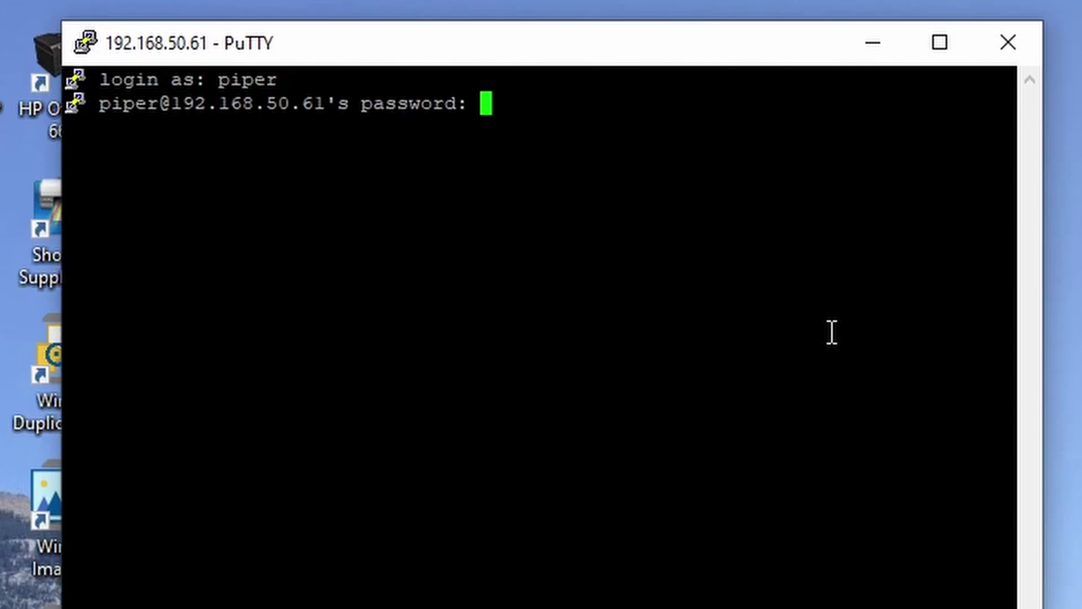
key("Return")
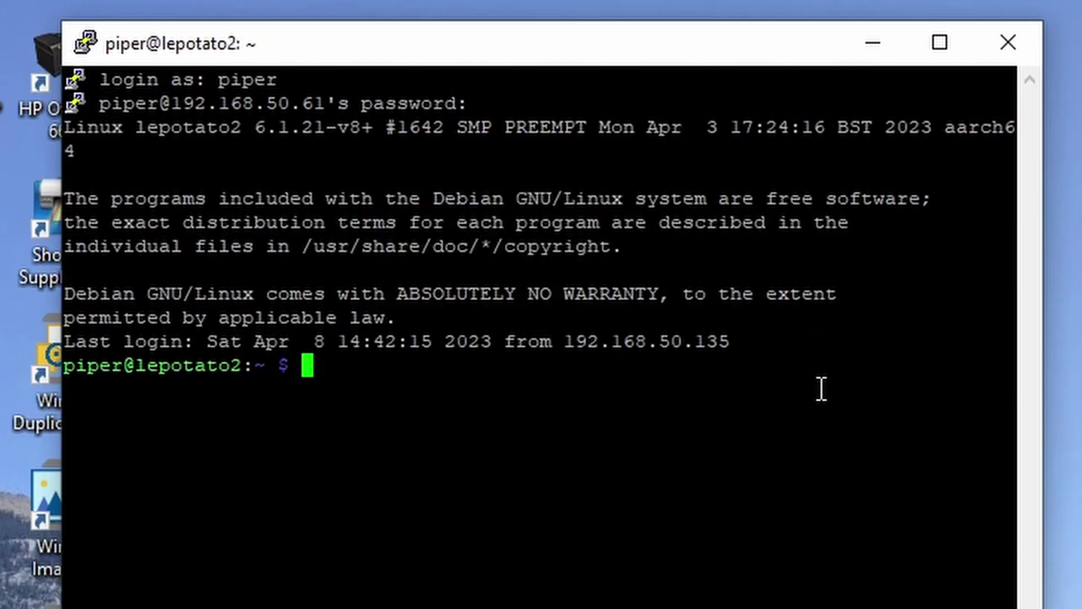
double_click(243, 126)
left_click(309, 173)
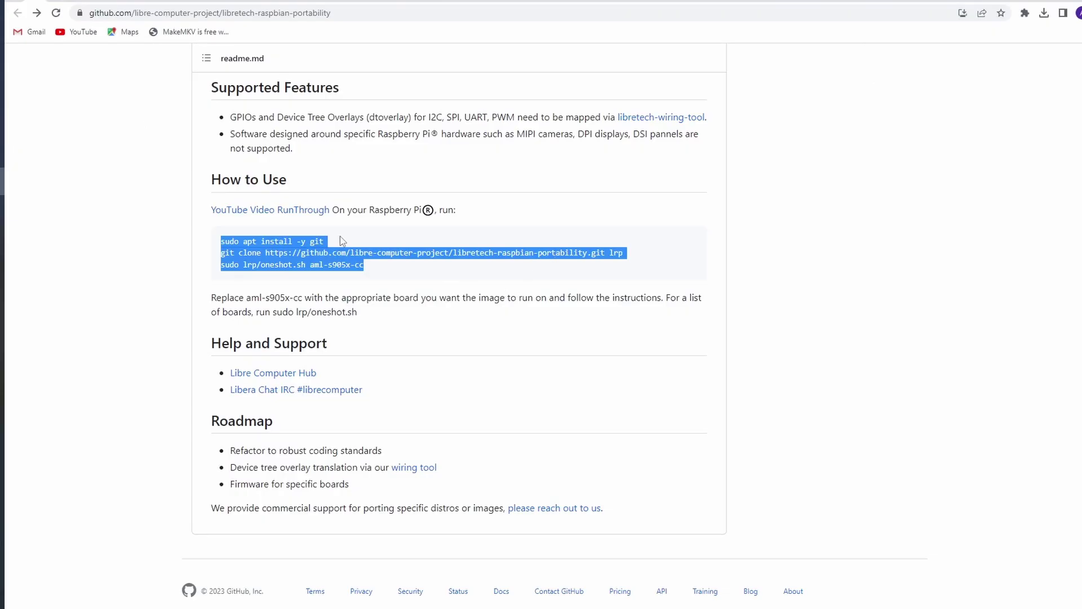
Copy the git install command from the readme and run it in PuTTY
left_click_drag(341, 240, 226, 241)
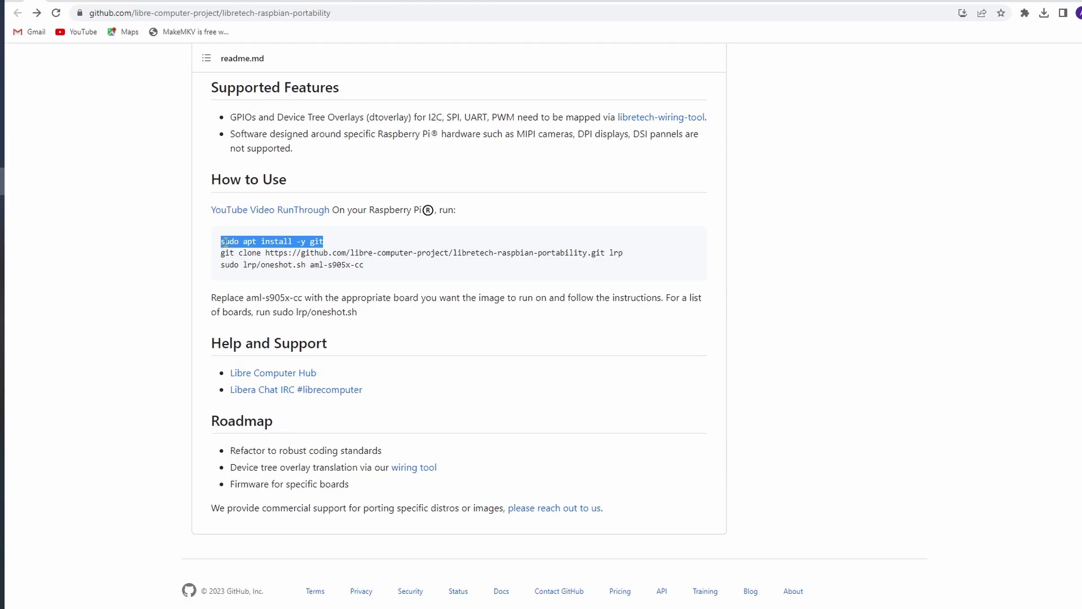
key("alt+Tab")
right_click(189, 176)
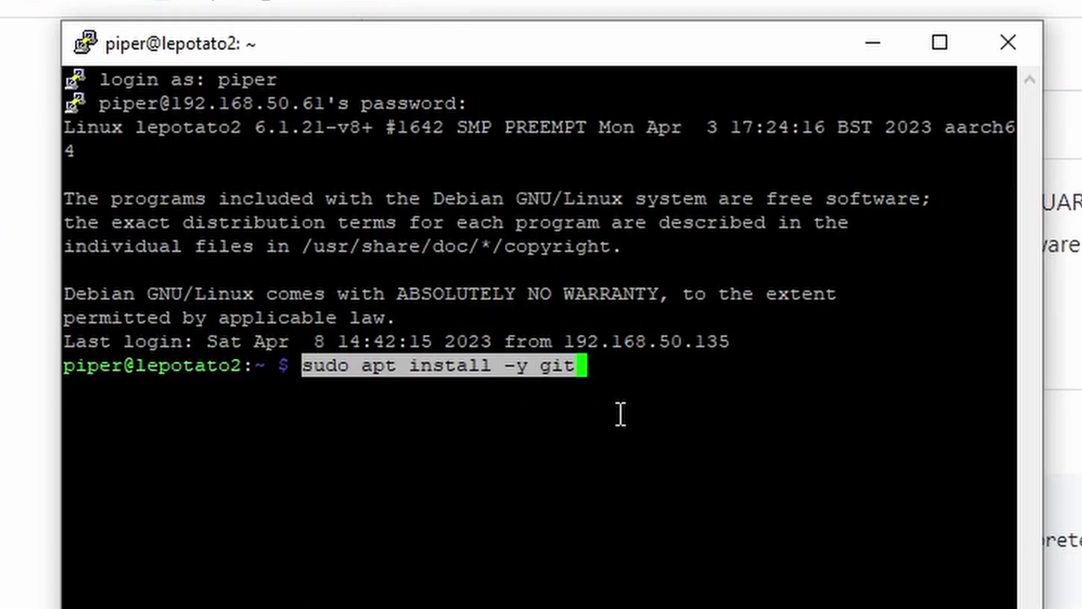
key("Return")
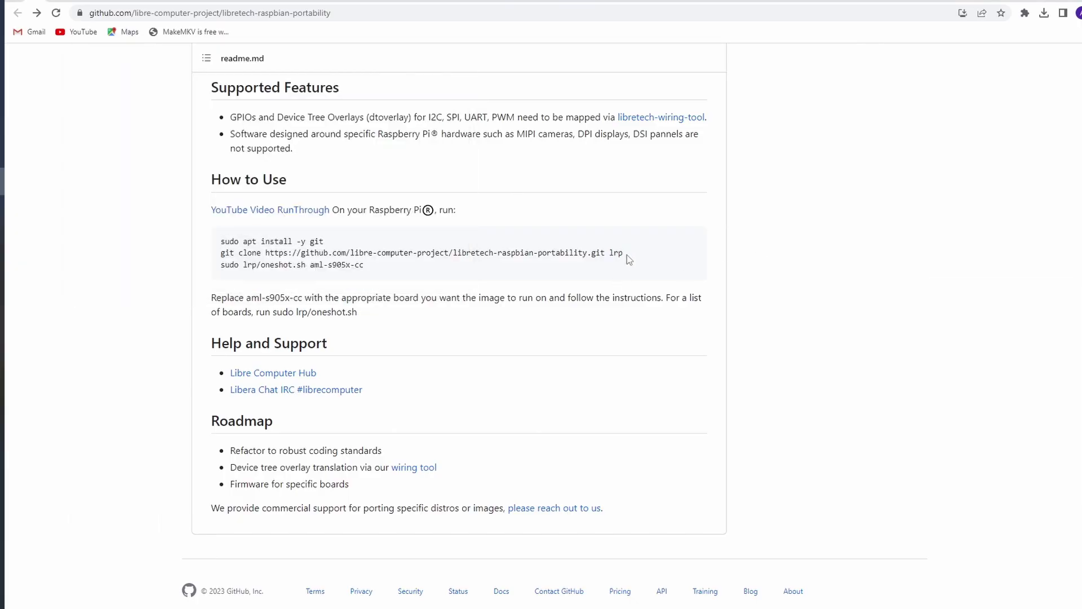
Run the git clone command for libretech-raspbian-portability into lrp, then select the oneshot command
left_click_drag(626, 255, 225, 255)
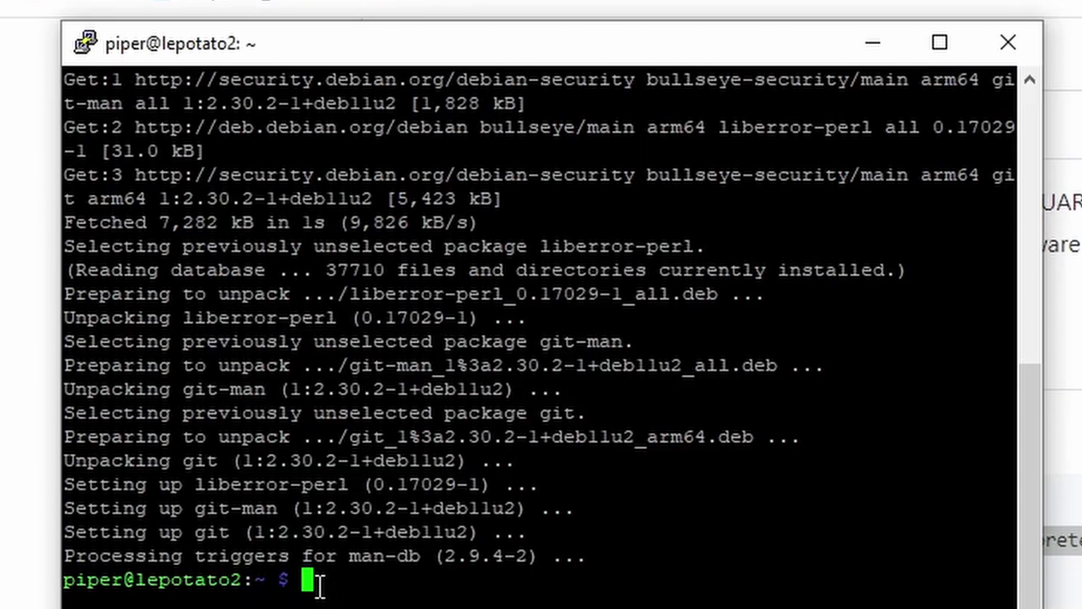
type("git clone https://github.com/libre-computer-project/libretech-raspbian-portability.git lrp")
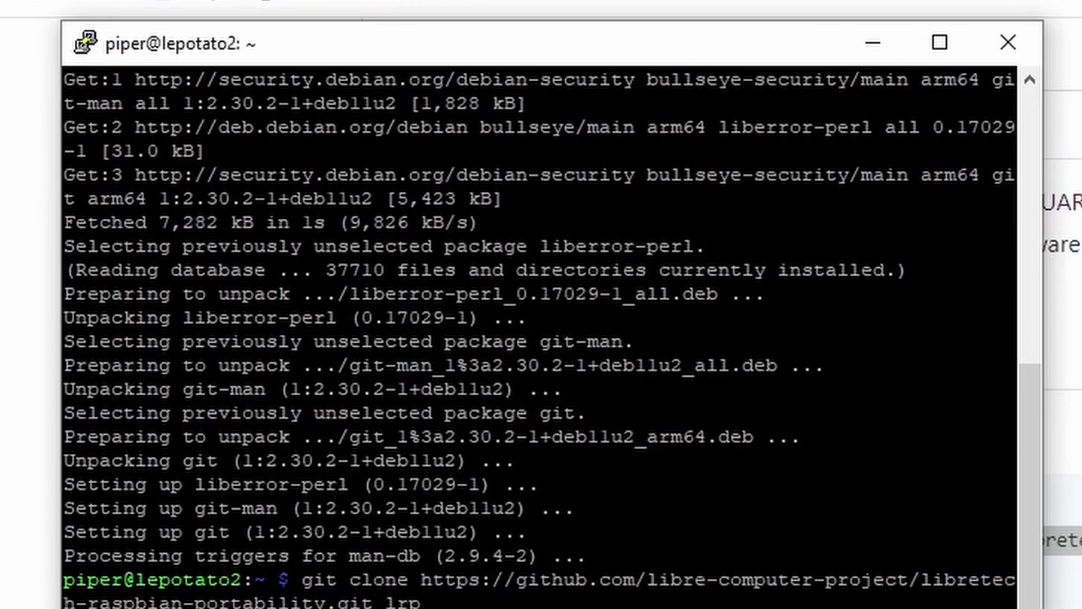
key("Return")
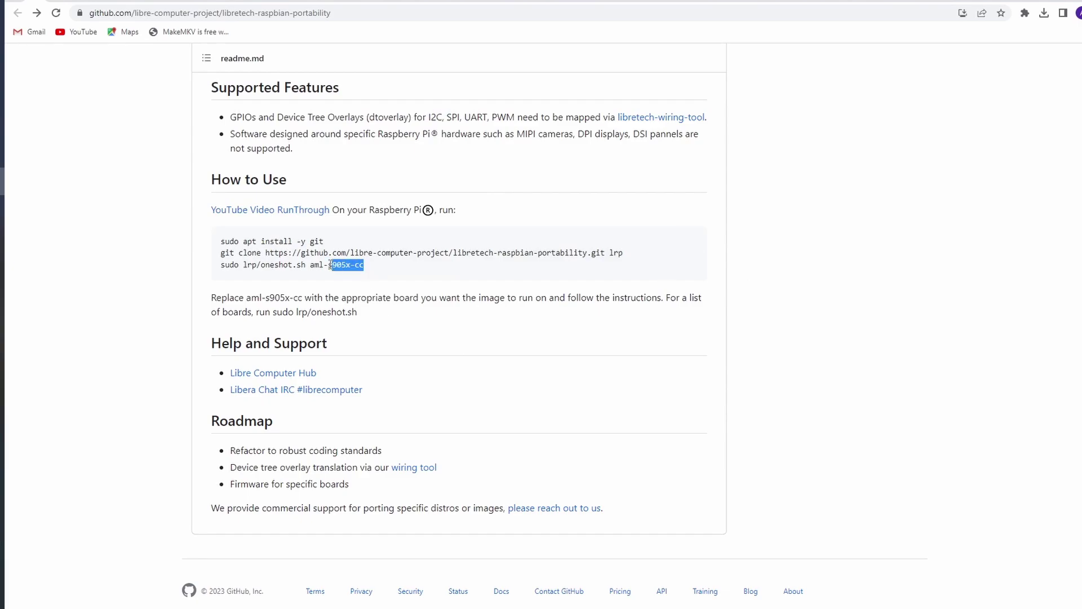
left_click_drag(331, 265, 214, 272)
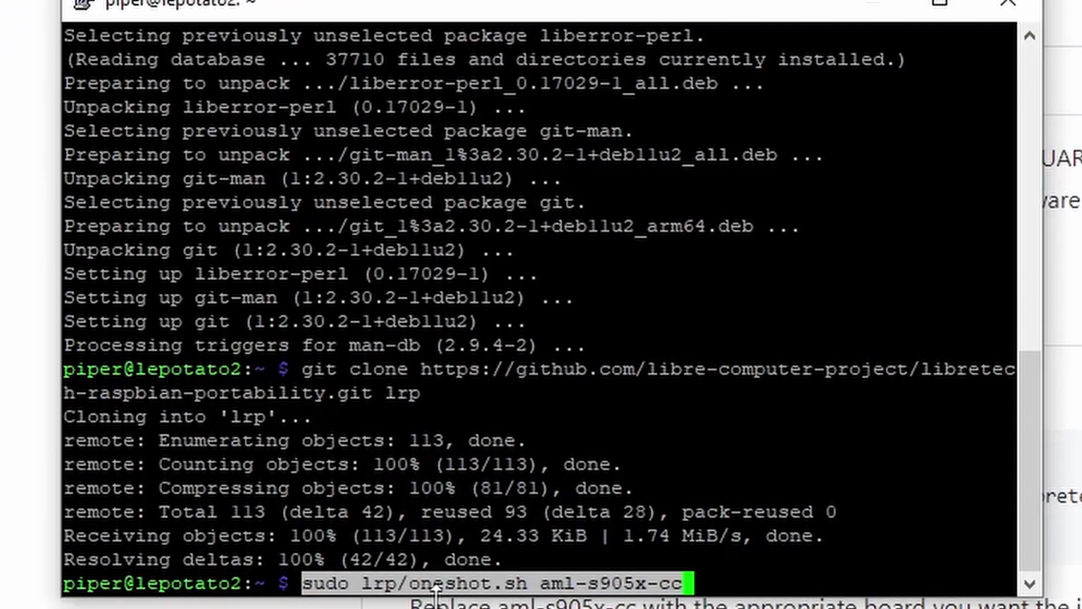
Run 'sudo lrp/oneshot.sh aml-s905x-cc', confirm with 'continue', and shut down afterwards
key("Return")
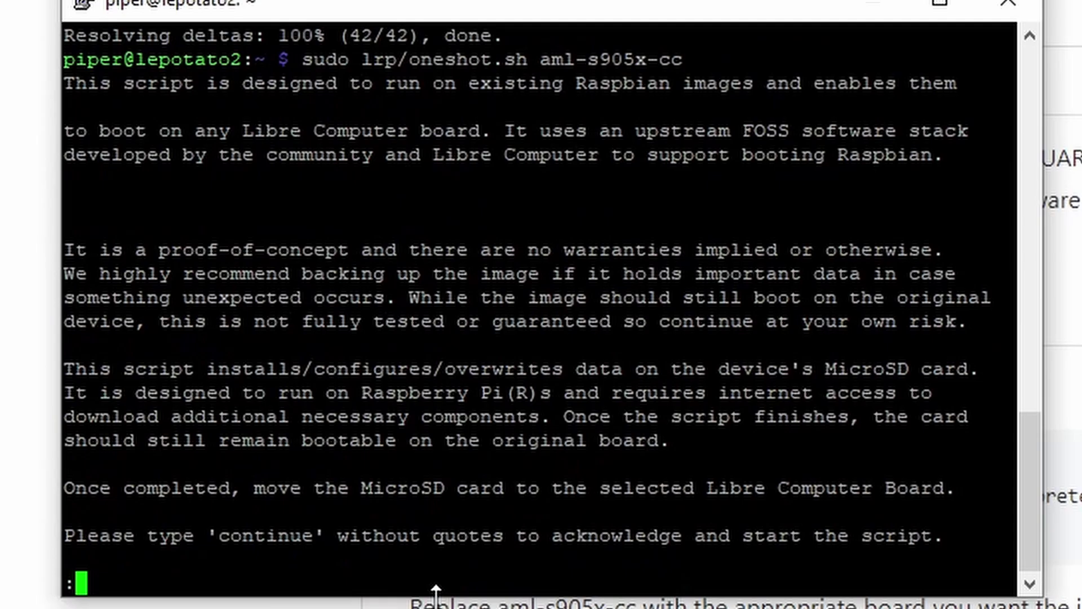
type("continue")
key("Return")
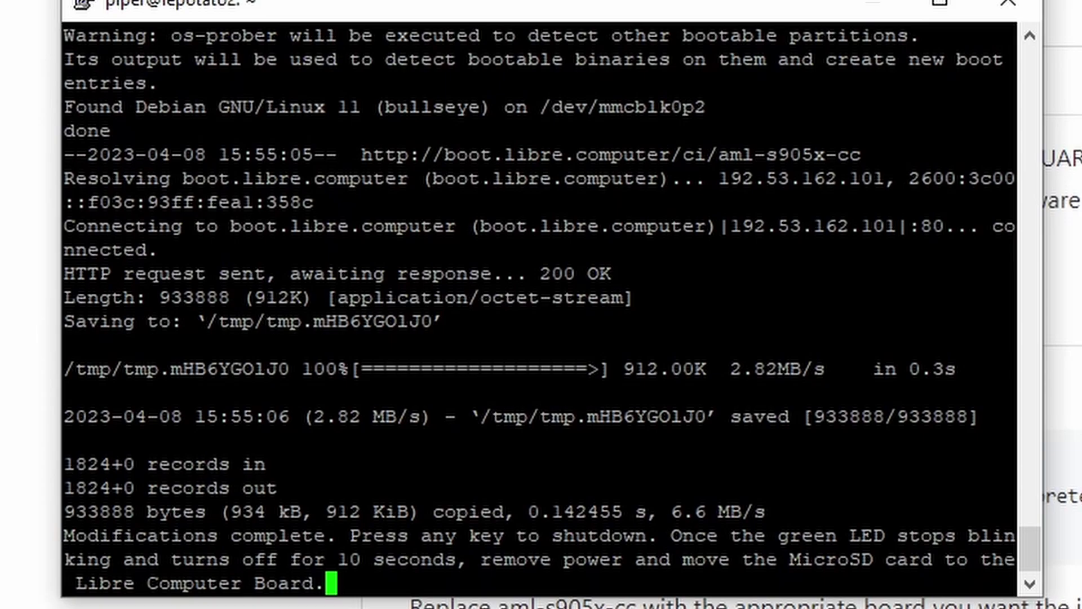
key("Return")
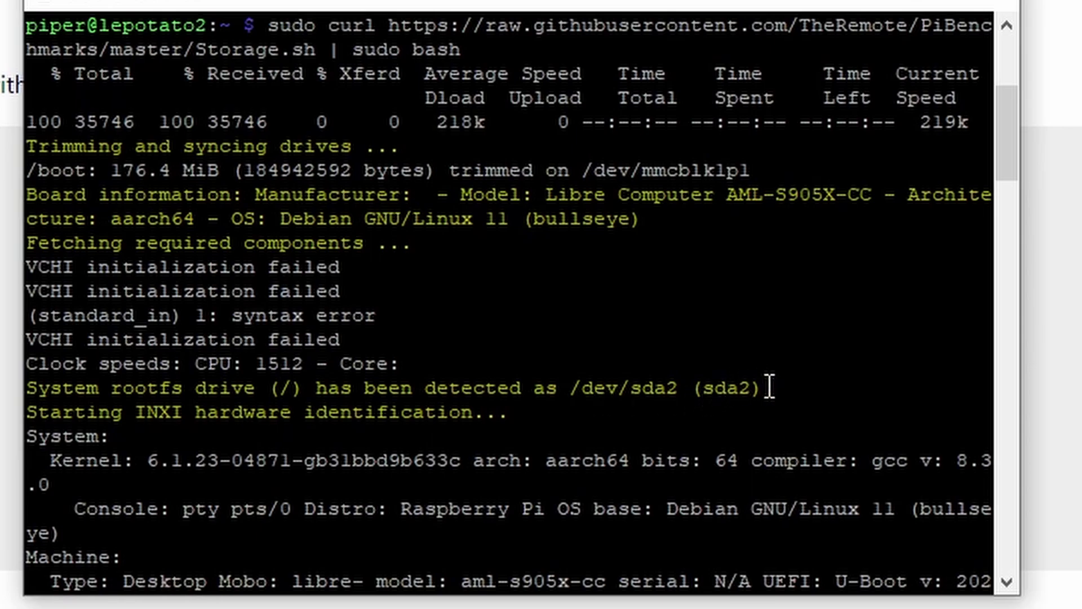
Mark the rootfs detection line and scroll to the final results table scoring 2795
left_click_drag(769, 387, 412, 378)
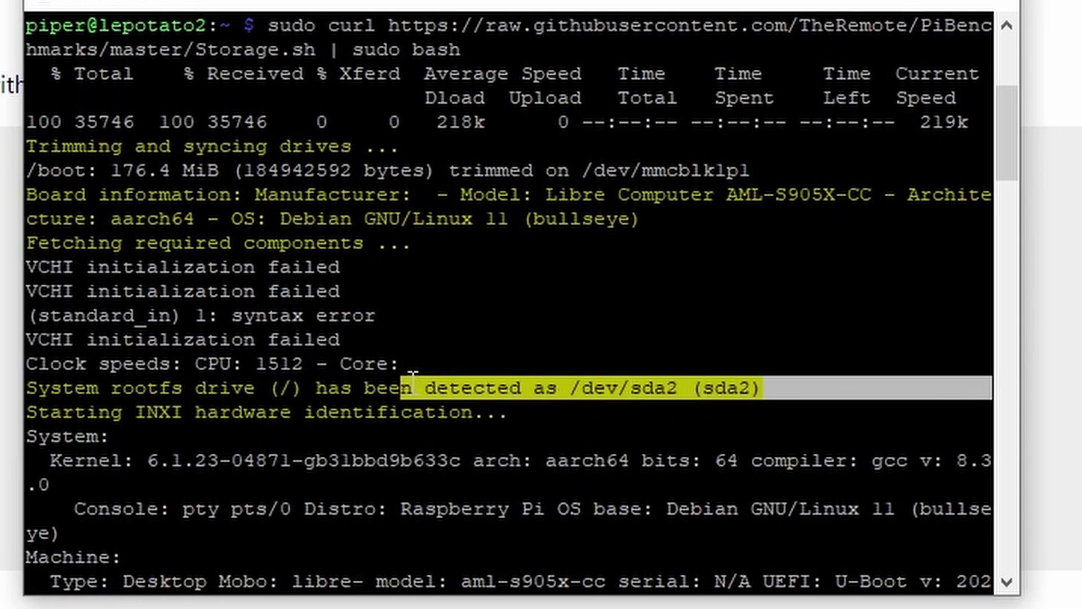
left_click(709, 358)
scroll(738, 409, "down", 8)
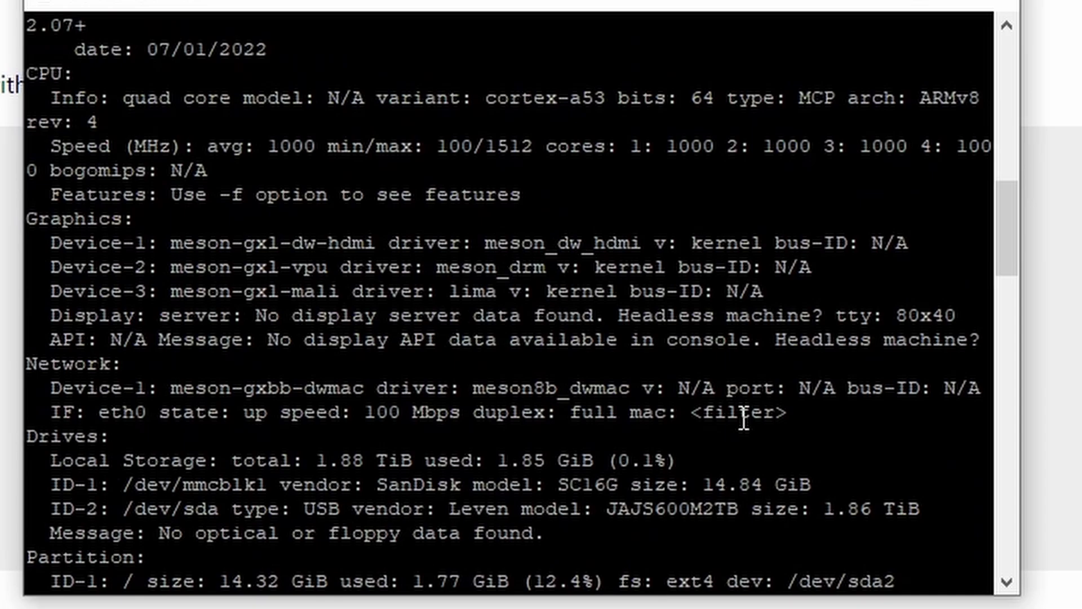
scroll(744, 418, "down", 4)
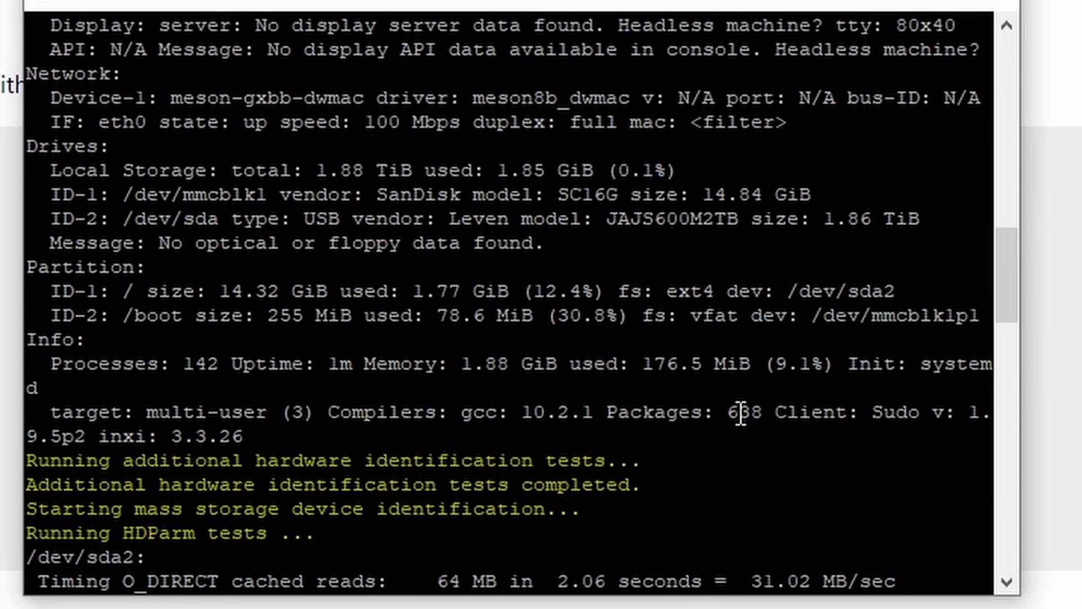
scroll(741, 413, "down", 8)
scroll(740, 413, "down", 4)
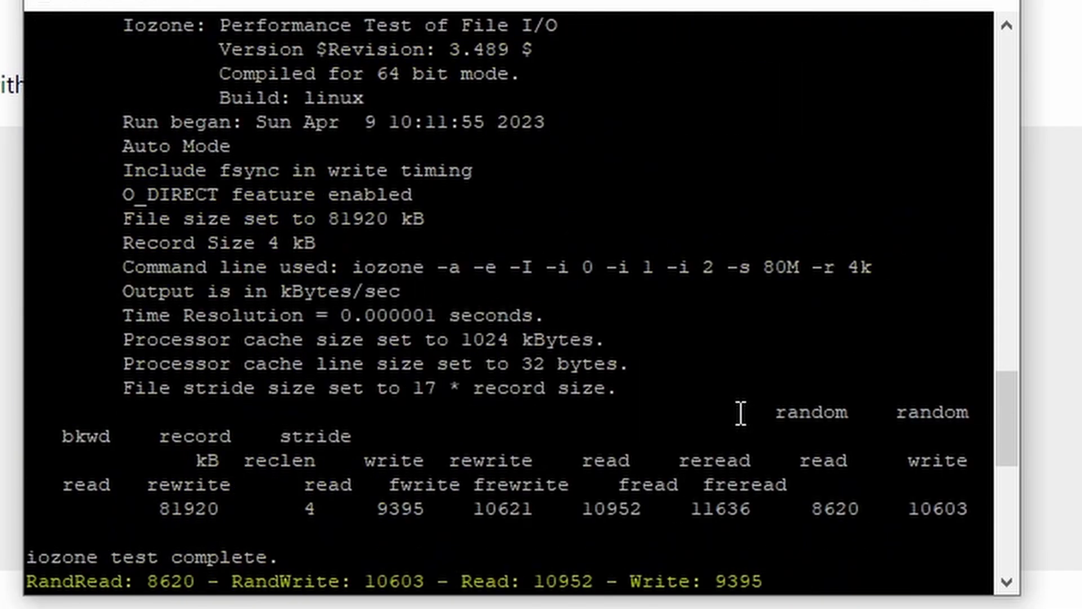
scroll(740, 413, "down", 8)
scroll(884, 416, "down", 1)
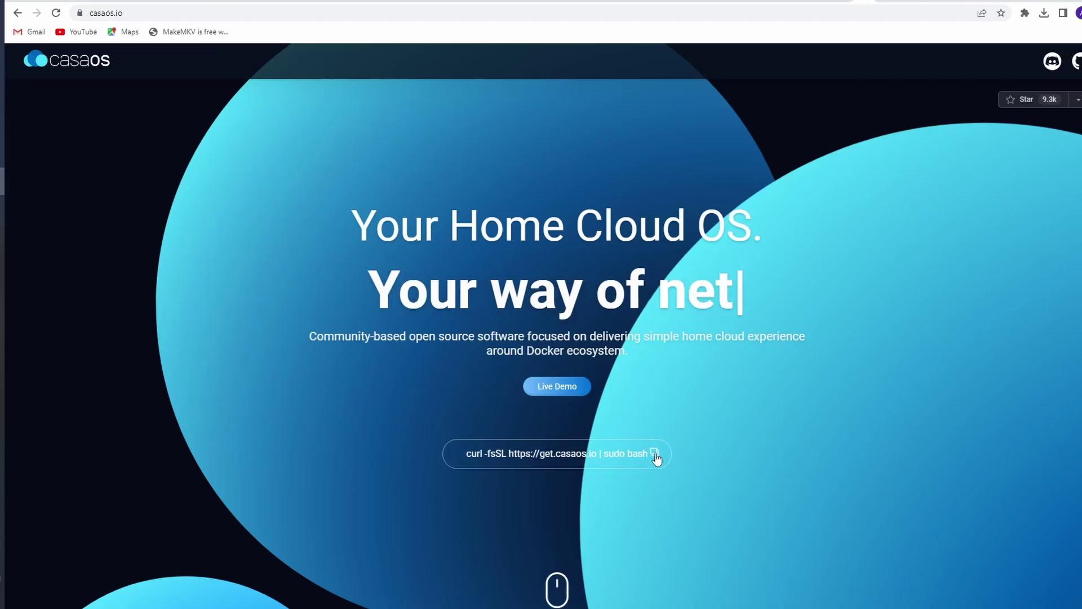
Copy the curl install command from casaos.io, paste it into PuTTY, and run it
left_click(653, 451)
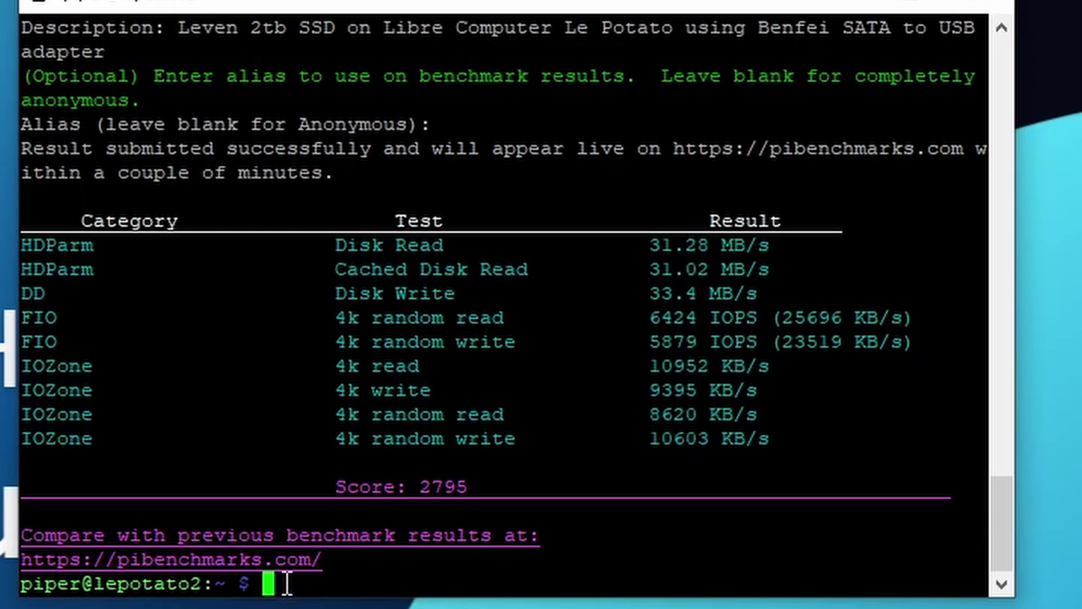
right_click(285, 580)
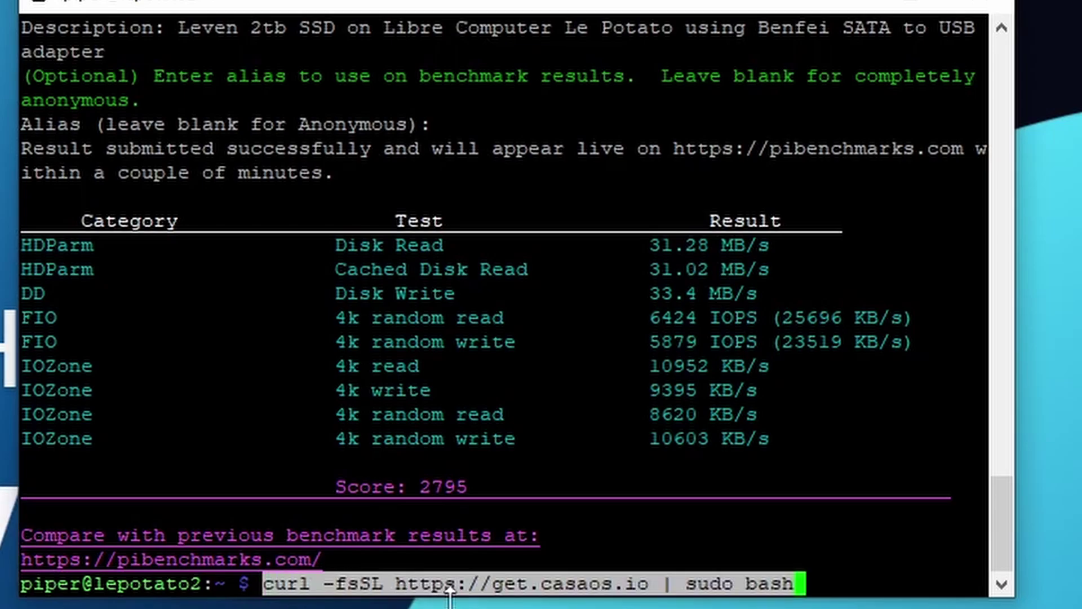
key("Return")
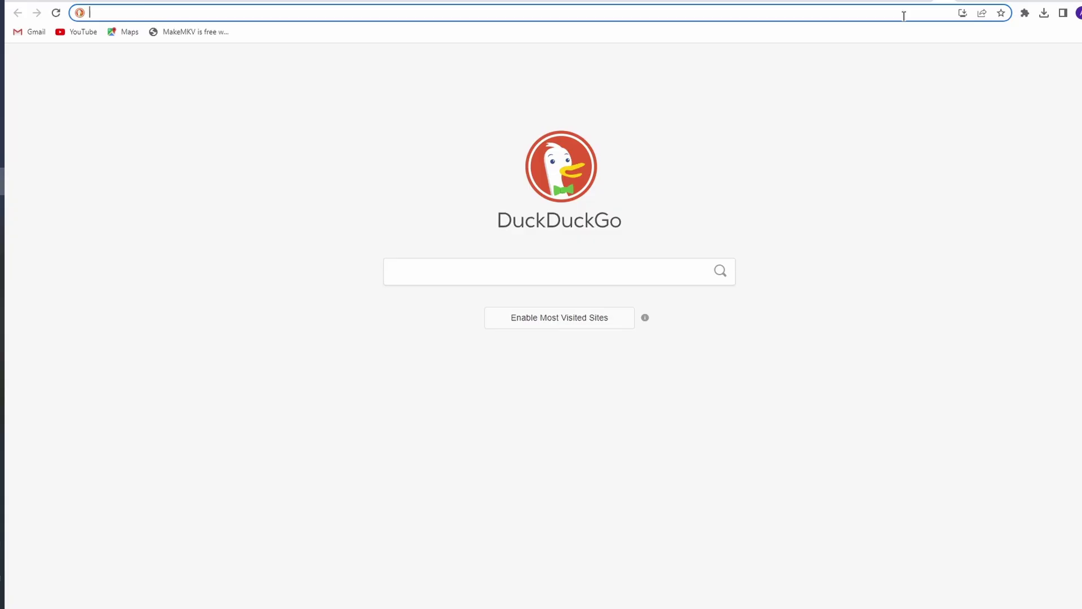
Load CasaOS at 192.168.50.199 and start the account setup
type("192")
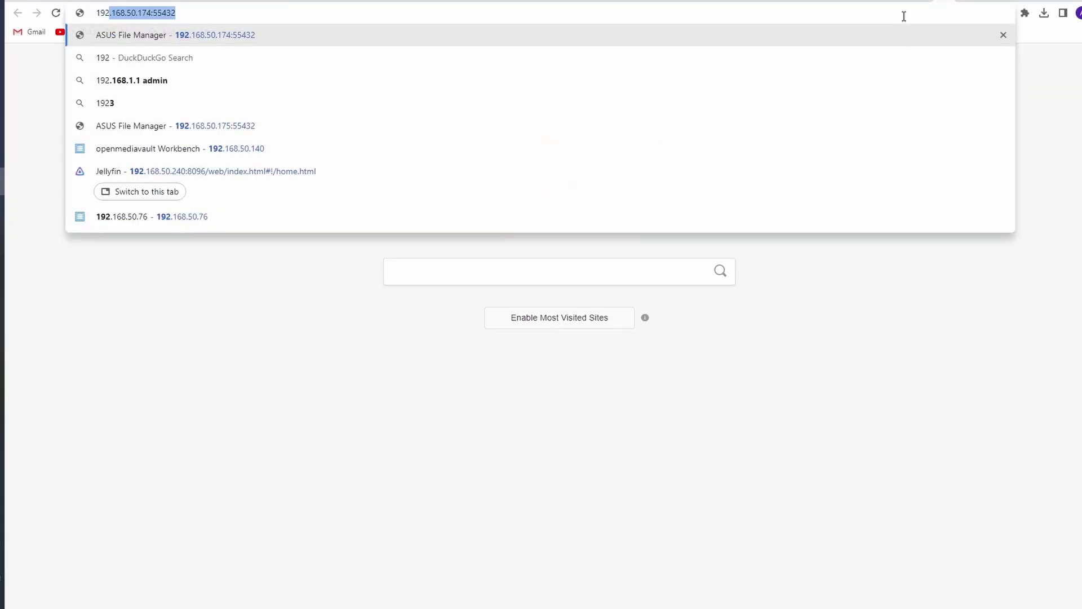
type(".168.50.")
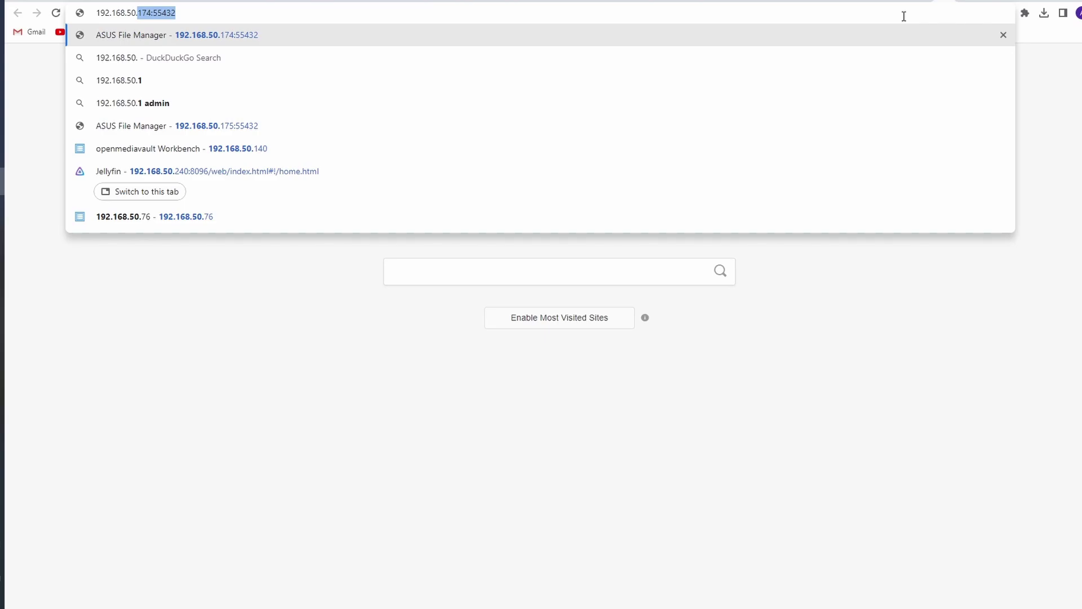
type("199")
key("Return")
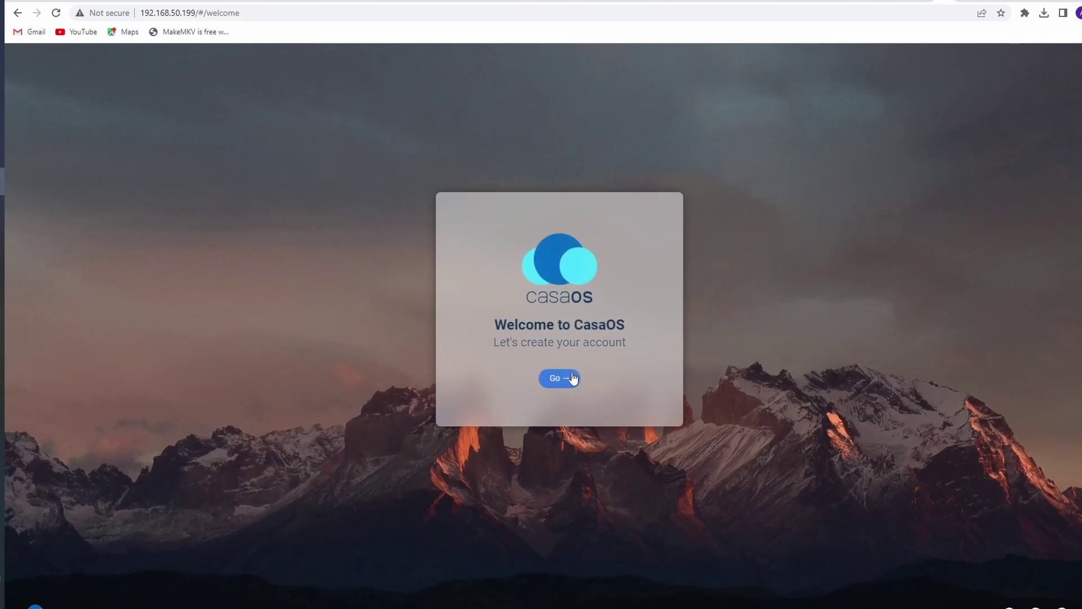
left_click(573, 378)
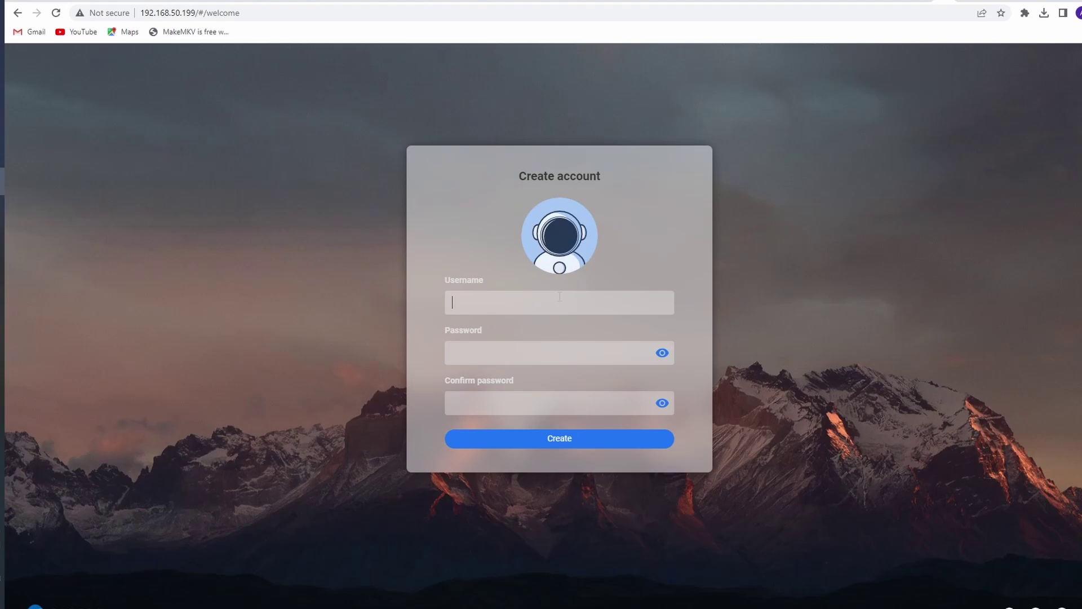
Enter the username, password and password confirmation, then create the account
type("piper")
key("Tab")
type("••••••••")
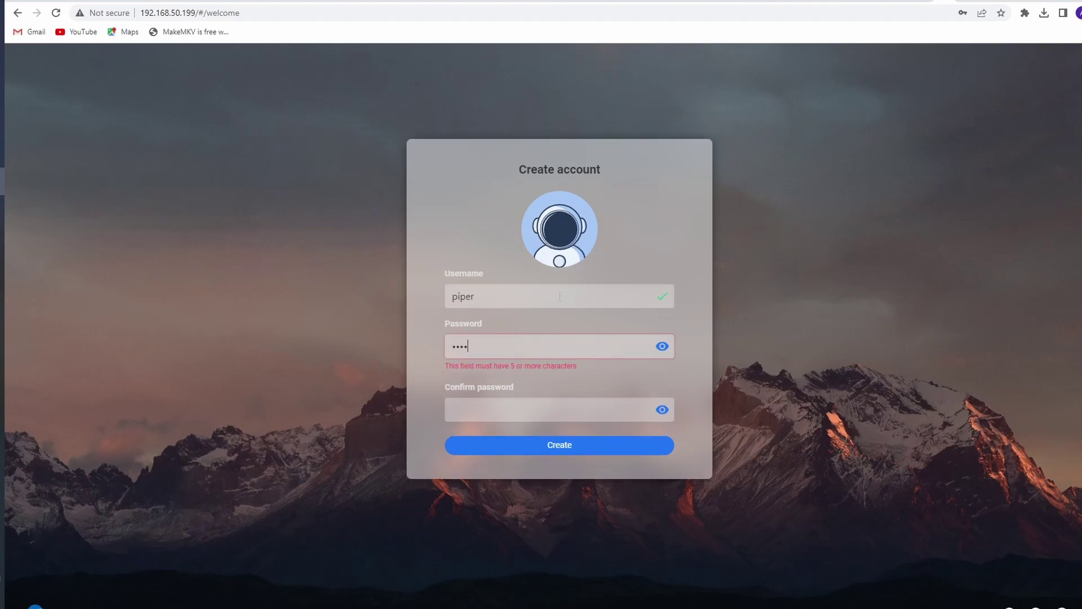
type("••••")
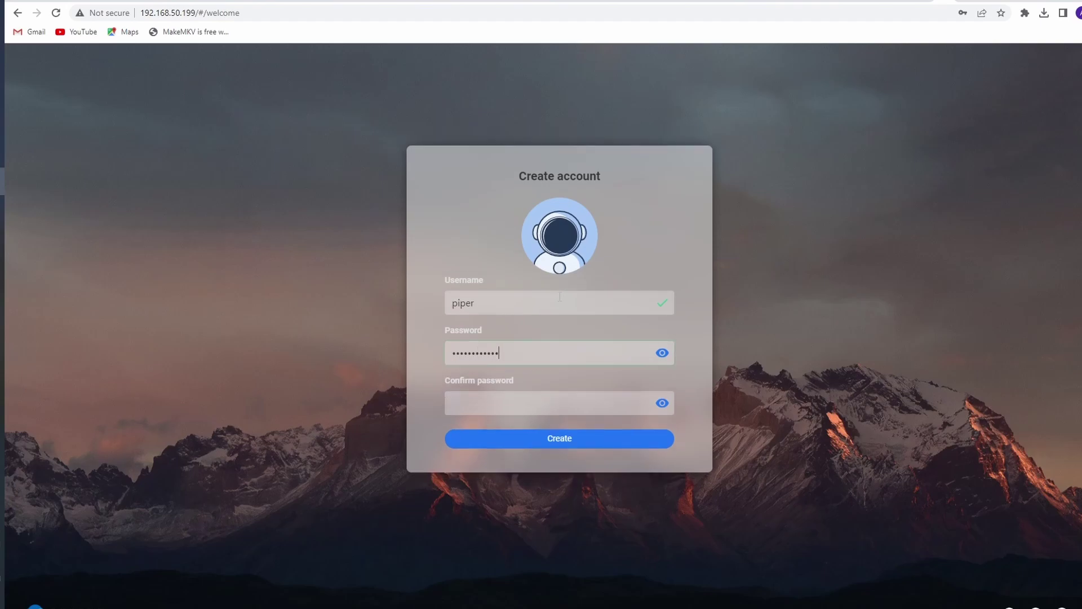
key("Tab")
type("•••••••••")
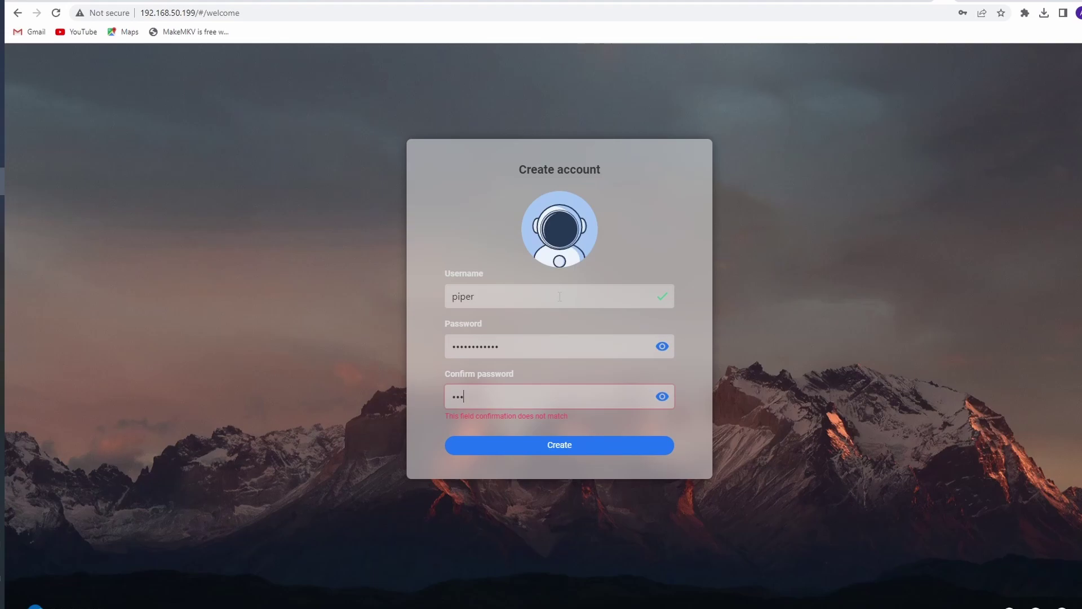
type("•••")
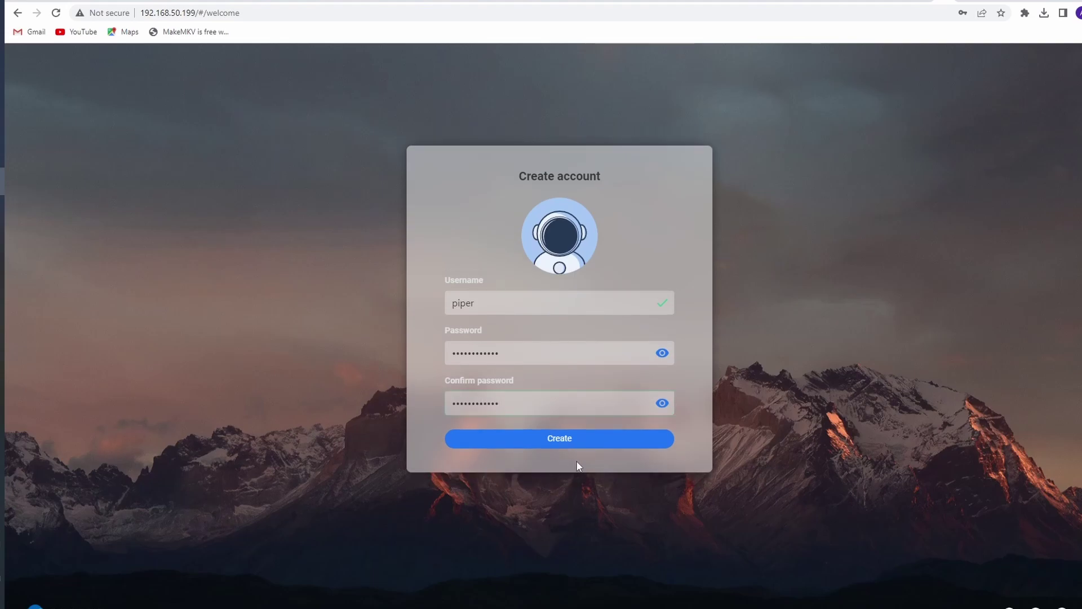
left_click(586, 443)
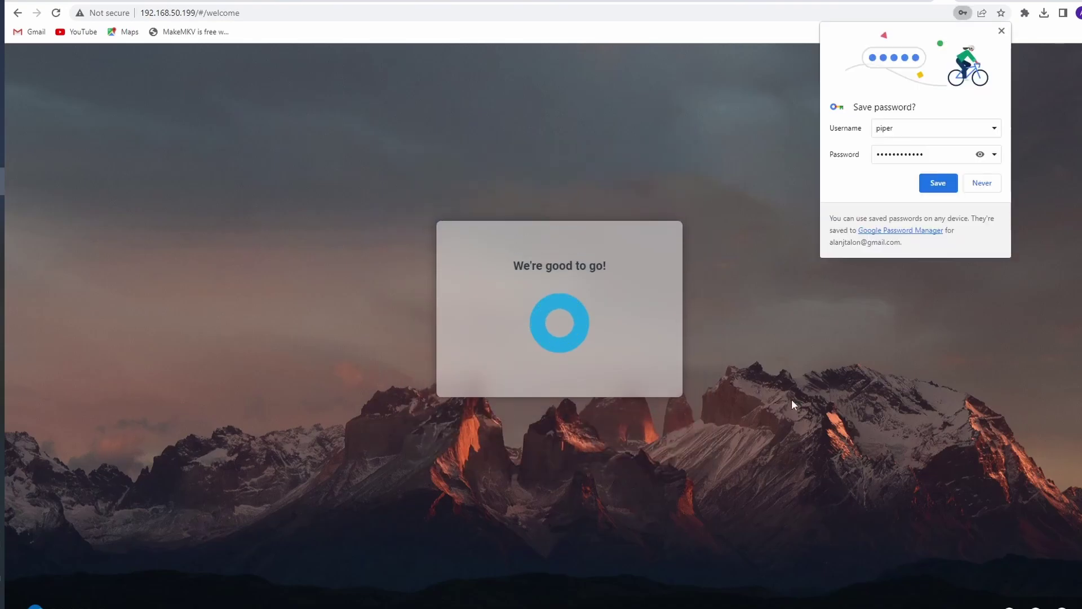
Decline Chrome's offer to save the password and accept the CasaOS blog news feed
left_click(980, 183)
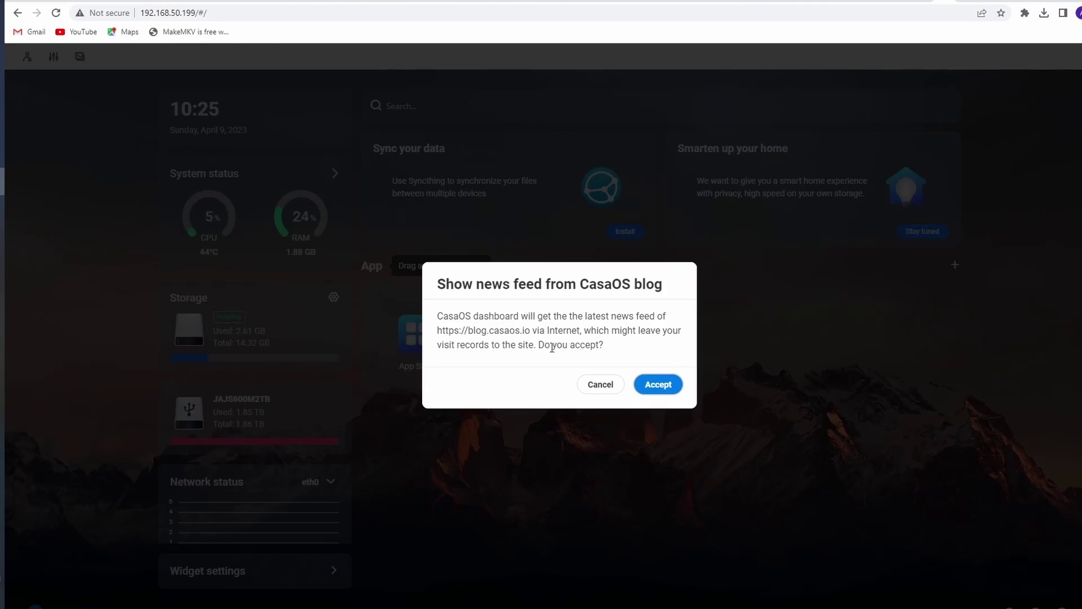
left_click(652, 389)
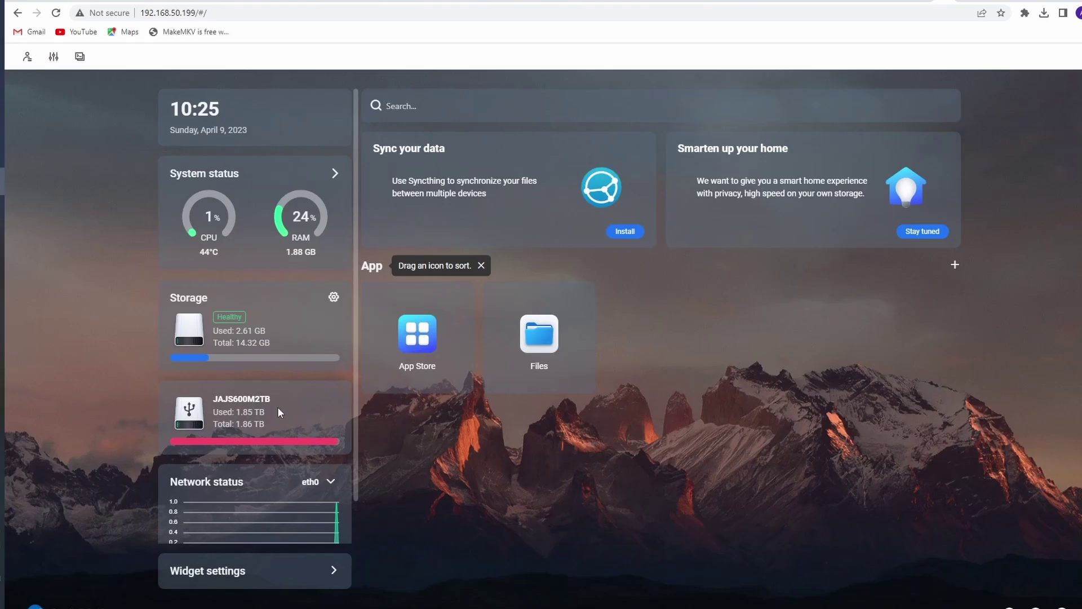
Open Storage manager from the Storage widget's gear to see the rootfs and bootfs drives
left_click(334, 297)
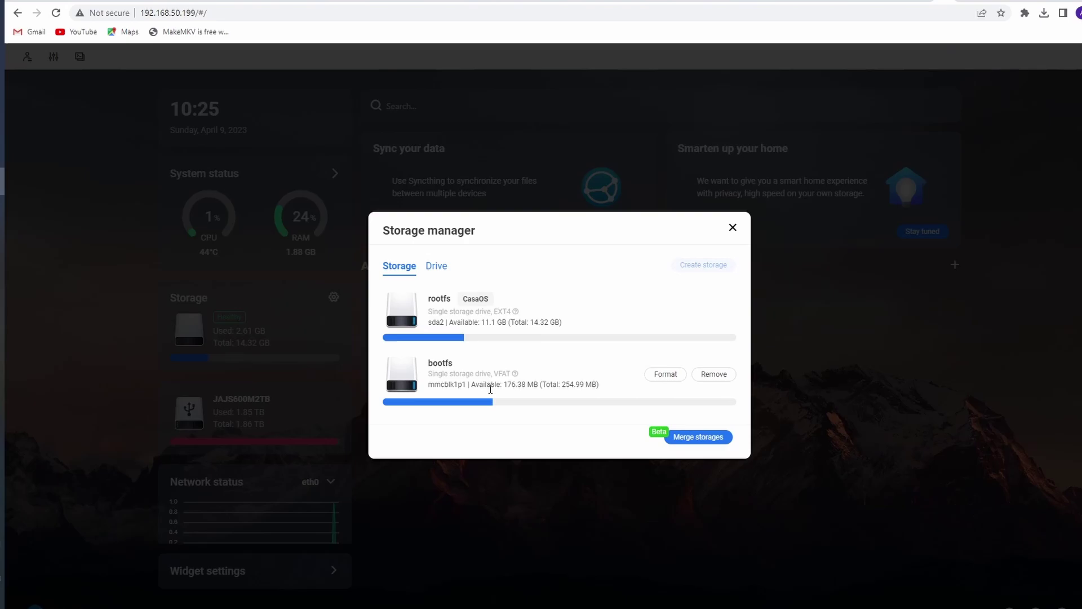